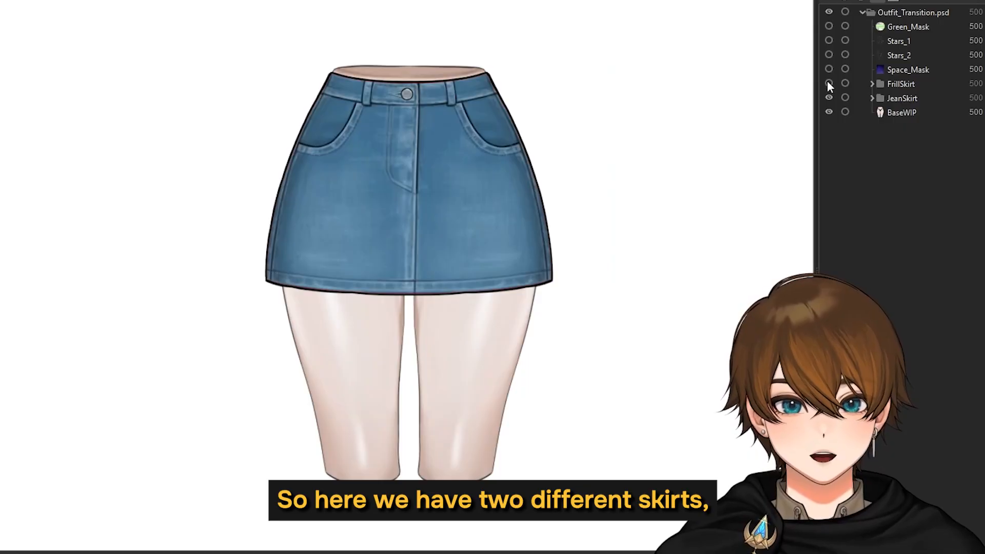
Show the FrillSkirt folder along with the Space_Mask, Stars_1 and Stars_2 layers
{"action": "left_click", "coordinate": [828, 83]}
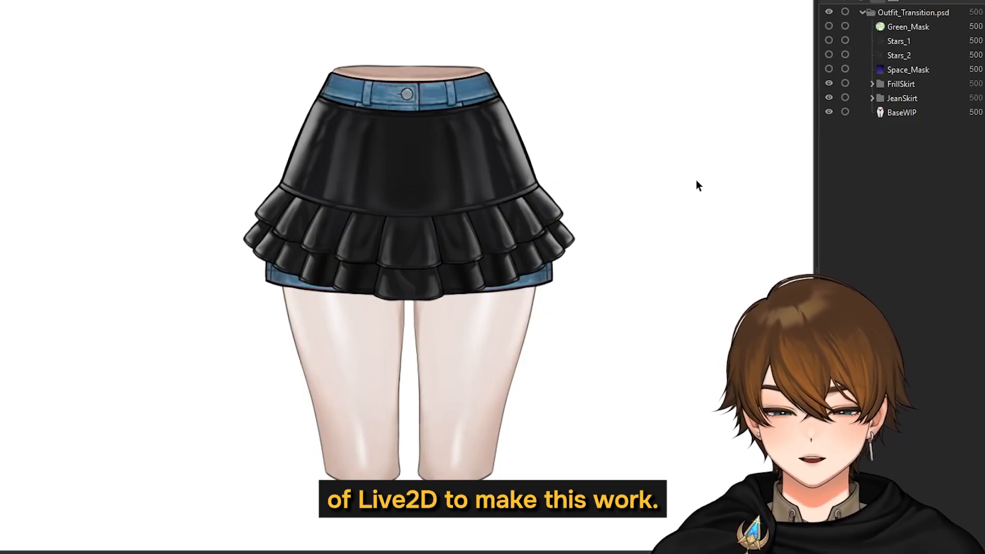
{"action": "left_click", "coordinate": [829, 69]}
{"action": "left_click", "coordinate": [829, 40]}
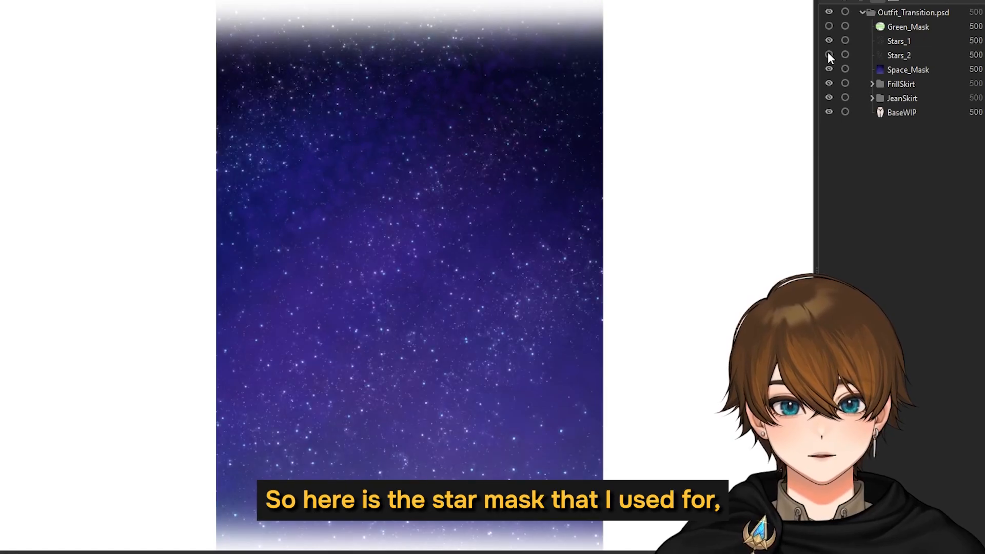
{"action": "left_click", "coordinate": [828, 55]}
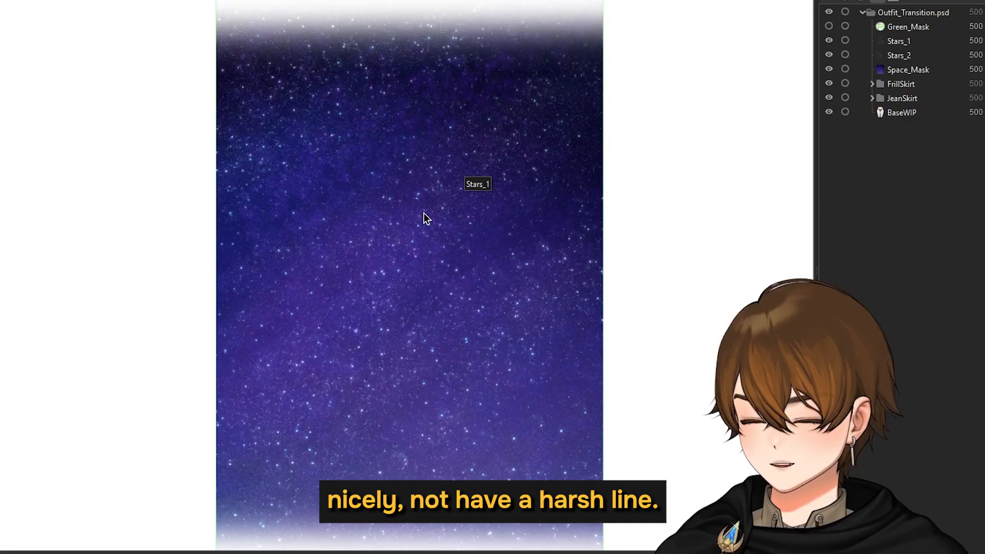
Hide Stars_1, Stars_2 and Space_Mask, and show Green_Mask with its bounding box active for transforming
{"action": "left_click", "coordinate": [829, 41]}
{"action": "left_click", "coordinate": [829, 55]}
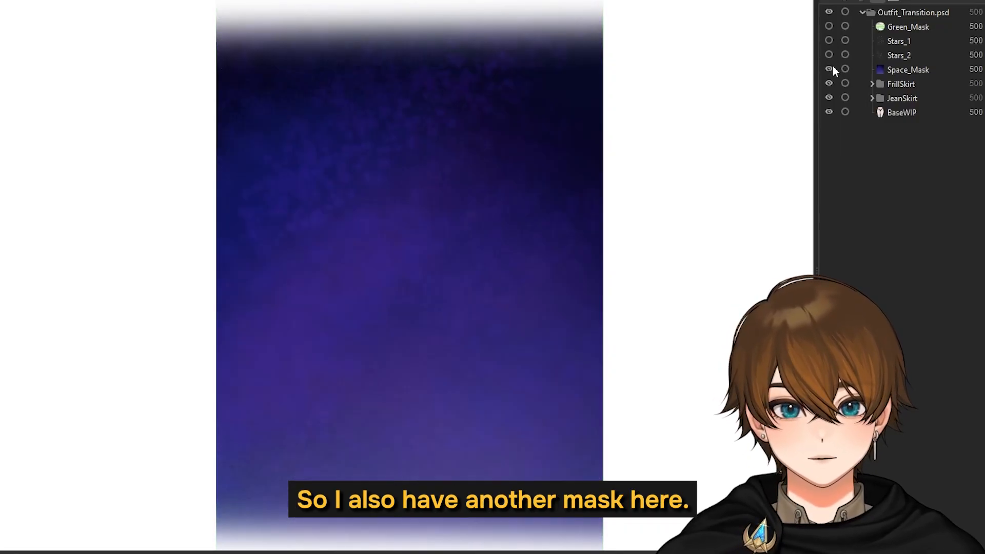
{"action": "left_click", "coordinate": [830, 68]}
{"action": "left_click", "coordinate": [829, 26]}
{"action": "left_click", "coordinate": [900, 27]}
{"action": "key", "text": "ctrl+t"}
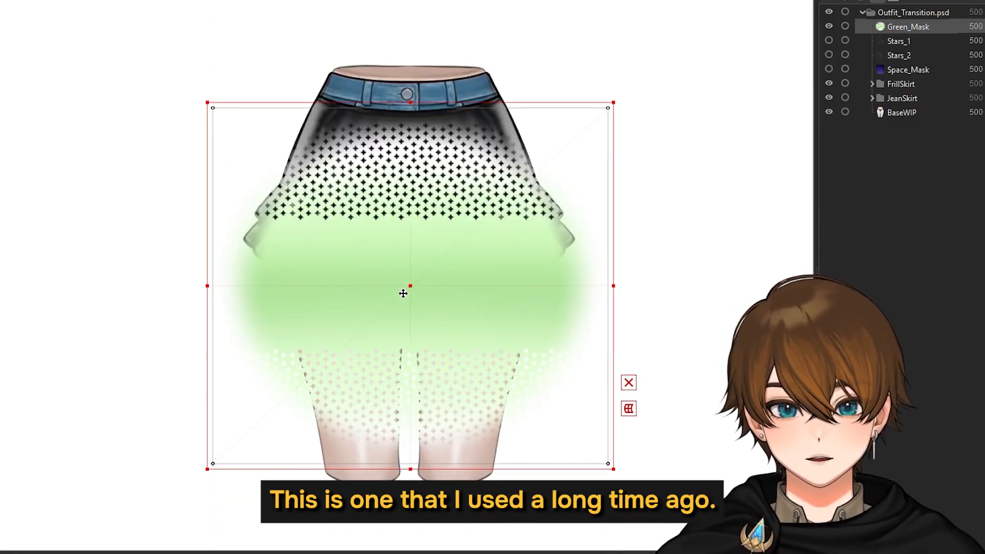
Enlarge the Green_Mask layer slightly and position it over the skirts
{"action": "left_click_drag", "start_coordinate": [407, 291], "coordinate": [407, 268]}
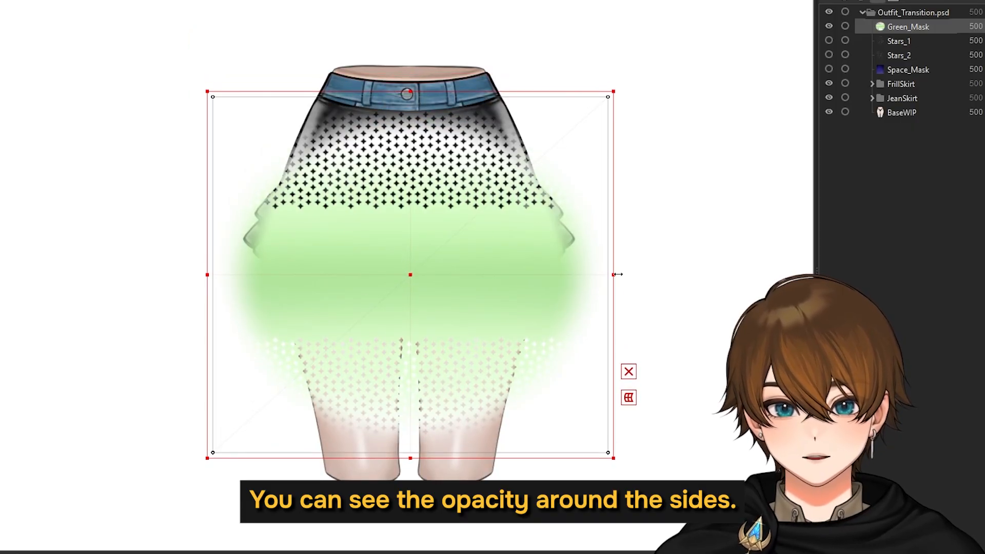
{"action": "left_click_drag", "start_coordinate": [617, 274], "coordinate": [629, 275]}
{"action": "left_click_drag", "start_coordinate": [414, 268], "coordinate": [402, 336]}
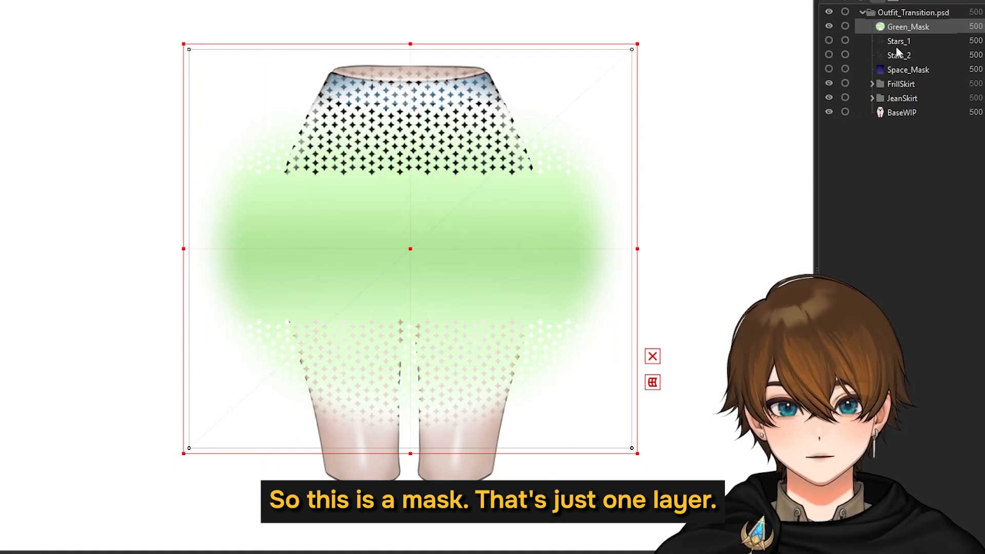
Hide Green_Mask and show the Stars_1, Stars_2 and Space_Mask layers
{"action": "left_click", "coordinate": [899, 44]}
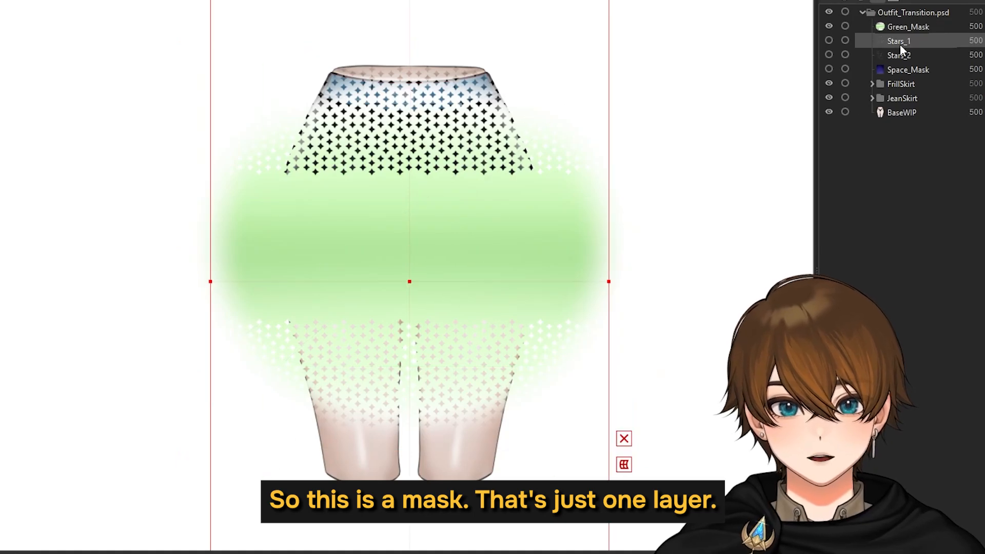
{"action": "left_click", "coordinate": [829, 27]}
{"action": "left_click", "coordinate": [829, 40]}
{"action": "left_click", "coordinate": [829, 55]}
{"action": "left_click", "coordinate": [830, 65]}
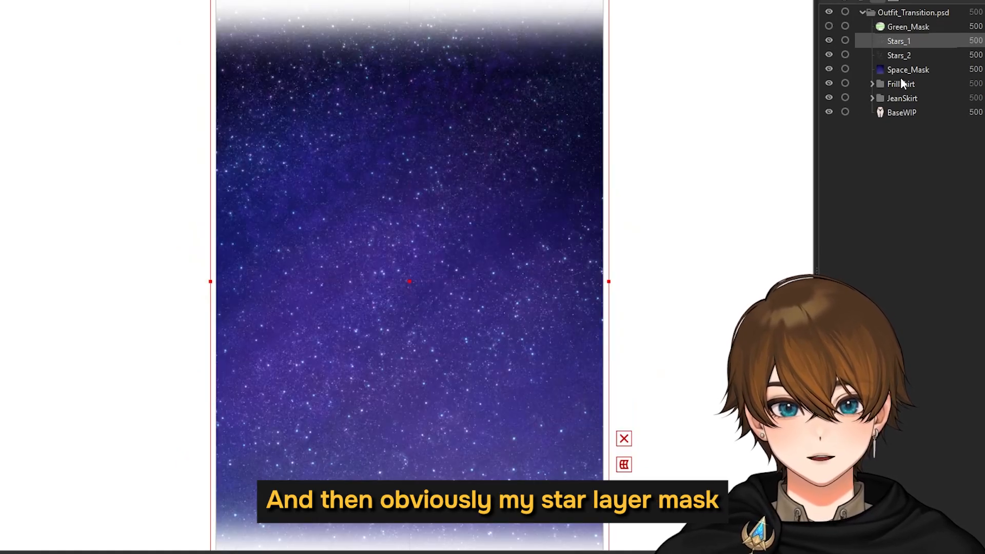
Examine the parts of the star mask by selecting the two Stars layers together and Space_Mask on its own
{"action": "left_click", "coordinate": [902, 82]}
{"action": "left_click", "coordinate": [911, 41]}
{"action": "left_click", "coordinate": [900, 53], "text": "shift"}
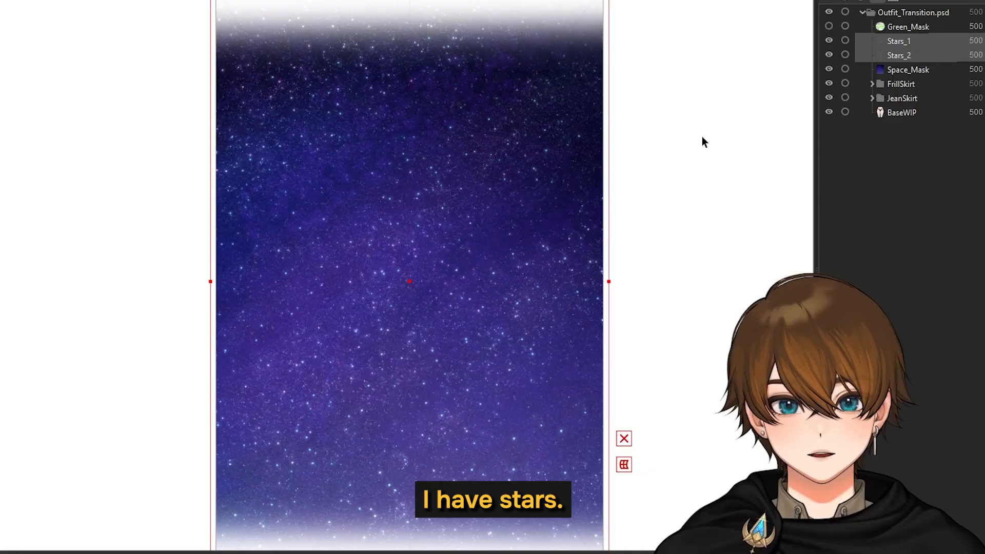
{"action": "left_click", "coordinate": [914, 68]}
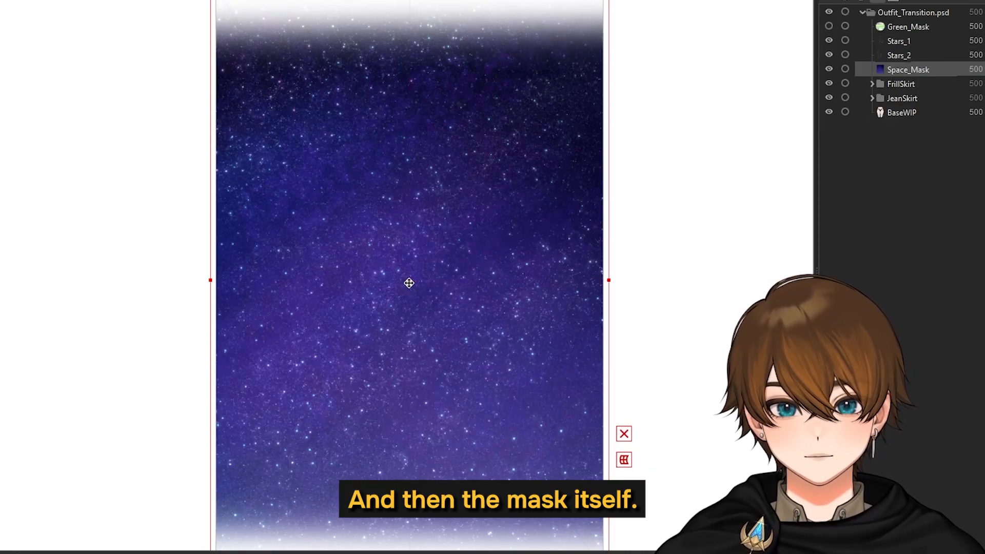
Try moving Space_Mask upward, undo the move, and try shifting Stars_1 slightly
{"action": "left_click_drag", "start_coordinate": [408, 284], "coordinate": [407, 248]}
{"action": "key", "text": "ctrl+z"}
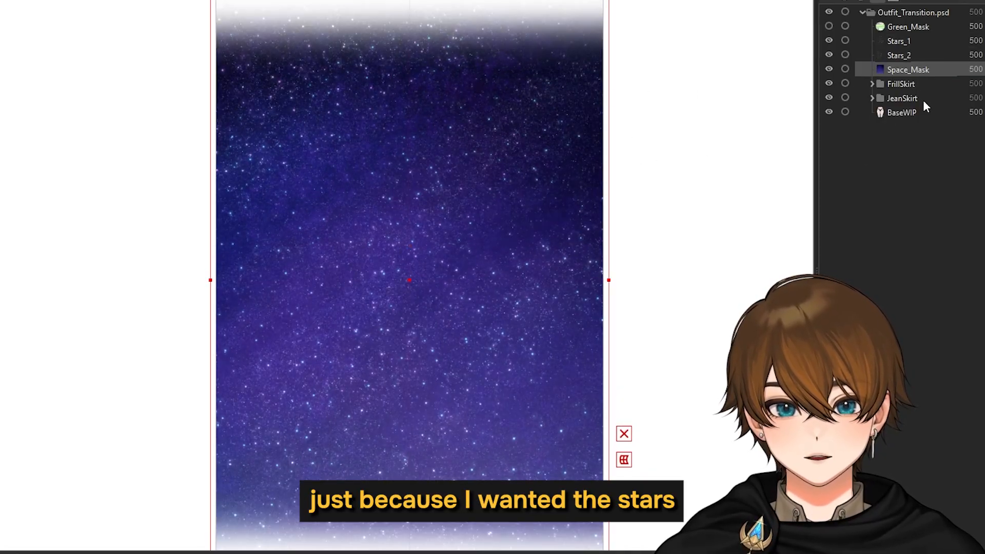
{"action": "left_click", "coordinate": [912, 45]}
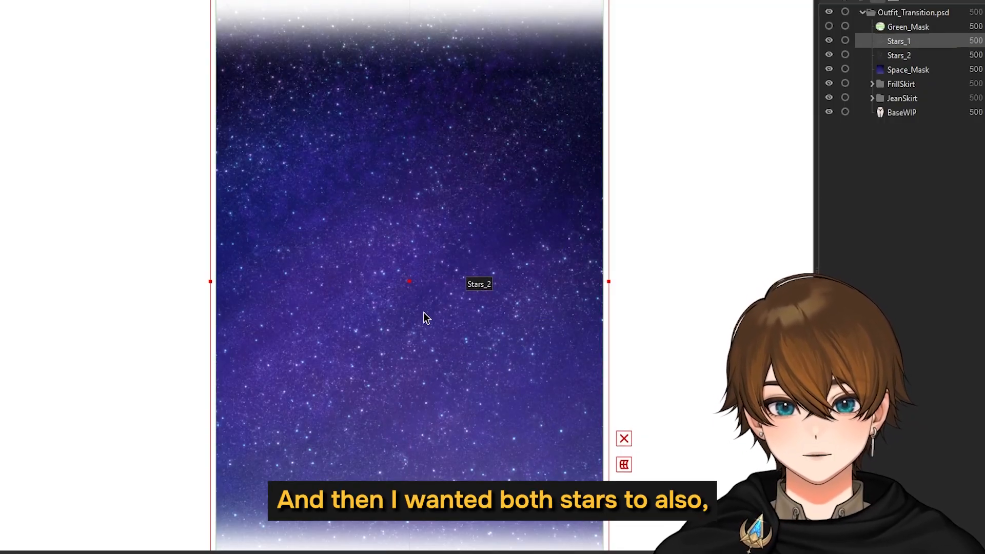
{"action": "mouse_move", "coordinate": [413, 280]}
{"action": "left_mouse_down"}
{"action": "mouse_move", "coordinate": [413, 300]}
{"action": "mouse_move", "coordinate": [414, 274]}
{"action": "mouse_move", "coordinate": [419, 284]}
{"action": "left_mouse_up"}
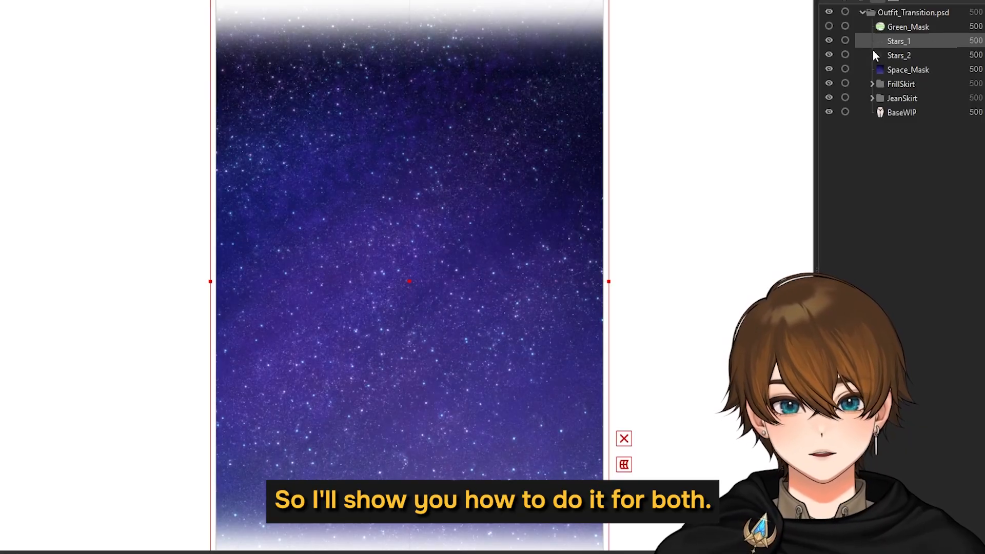
Hide Stars_1, Stars_2 and Space_Mask, preview Green_Mask on its own, and hide it too
{"action": "left_click_drag", "start_coordinate": [824, 42], "coordinate": [825, 67]}
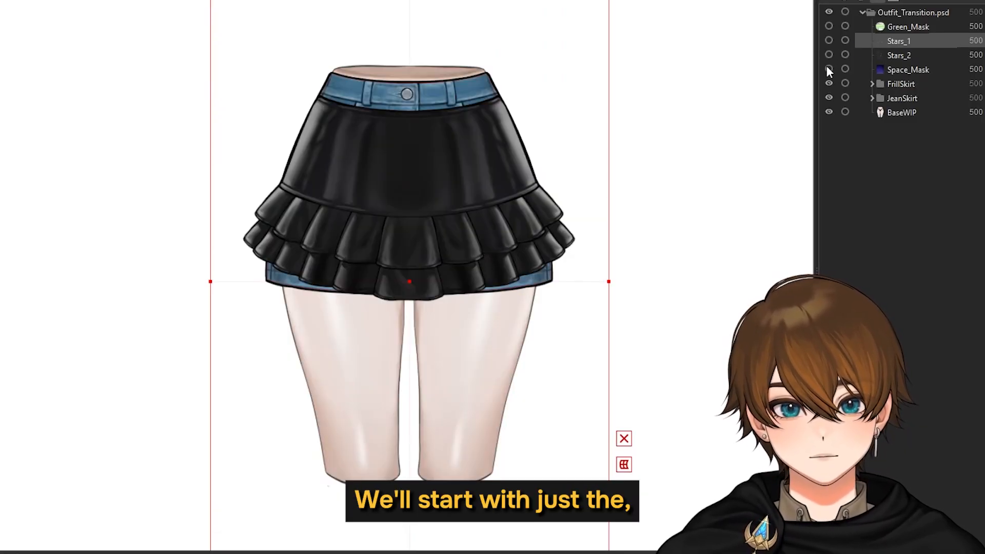
{"action": "left_click", "coordinate": [829, 27]}
{"action": "left_click", "coordinate": [893, 27]}
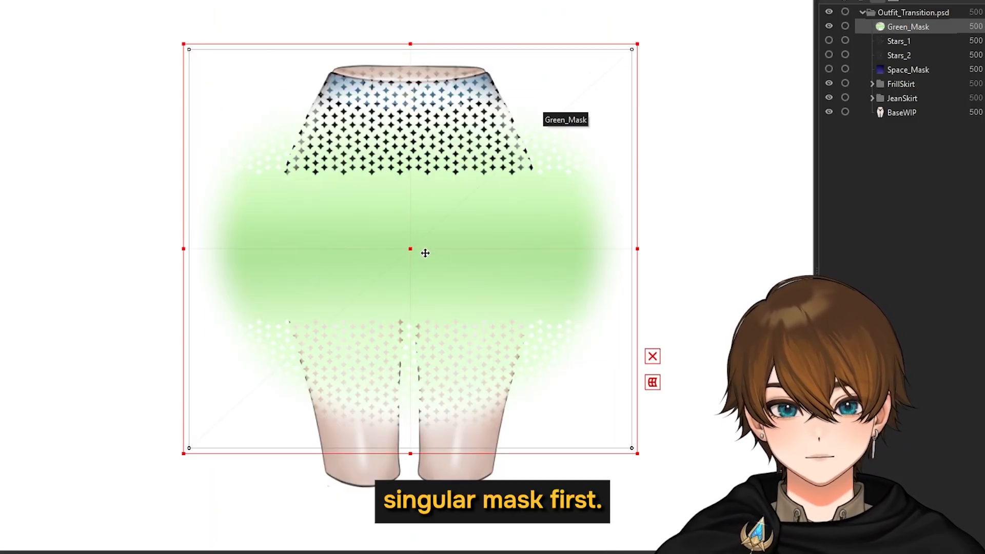
{"action": "left_click", "coordinate": [829, 25]}
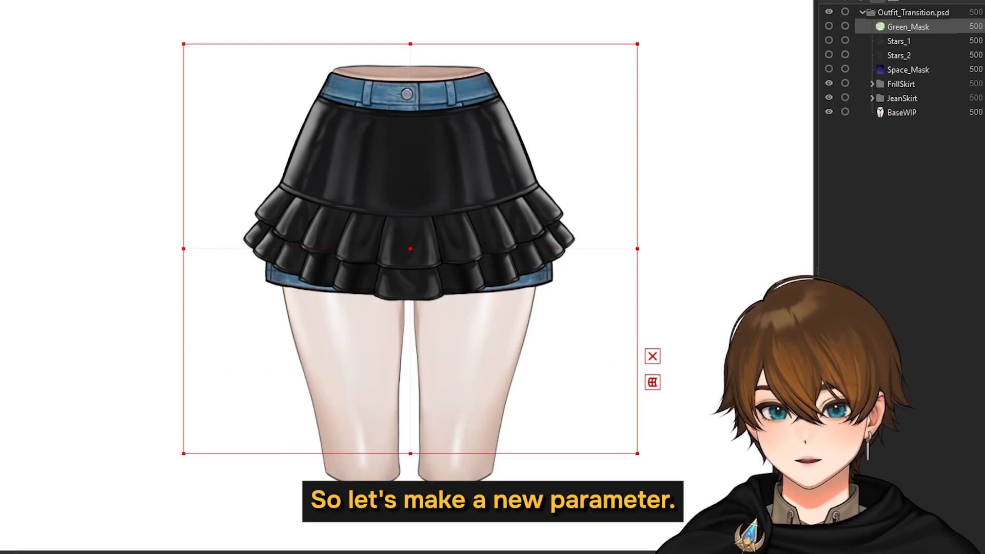
Create an Outfit Change parameter ranging from 0.0 to 1.0 and add keyforms at both ends for the Jean Skirt deformer
{"action": "type", "text": "Outfit Change"}
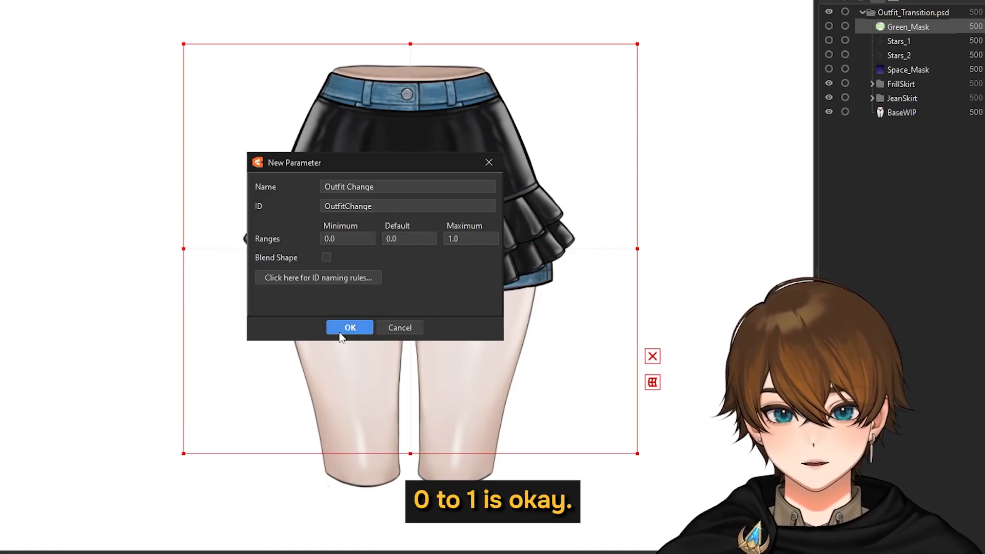
{"action": "left_click", "coordinate": [350, 328]}
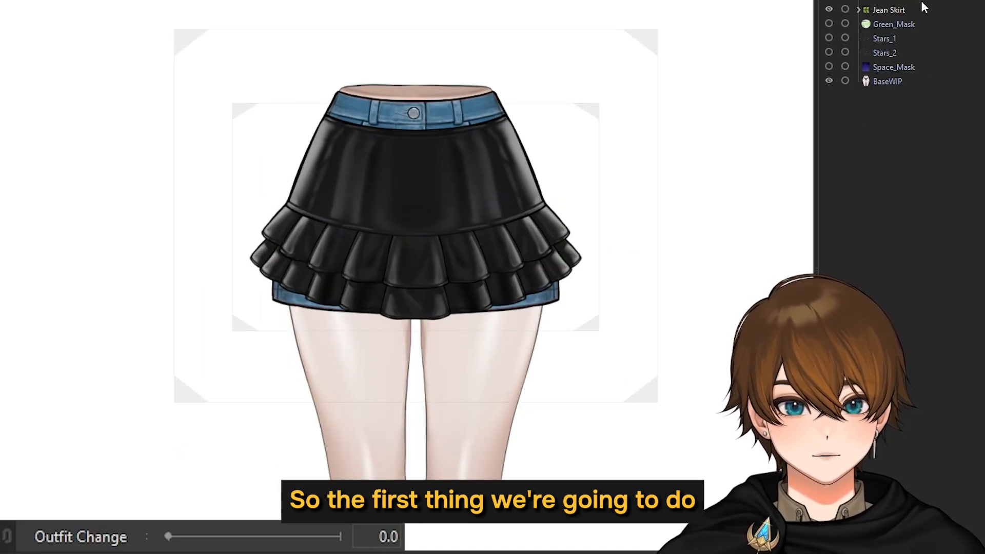
{"action": "left_click", "coordinate": [918, 7]}
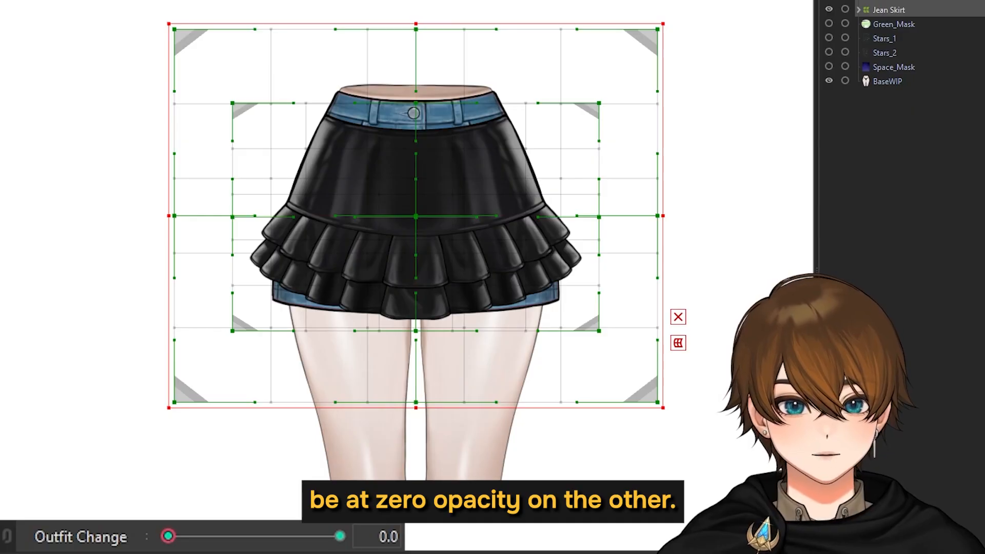
Show Green_Mask and try placing it slightly higher so that it covers the skirts
{"action": "left_click", "coordinate": [891, 23]}
{"action": "left_click", "coordinate": [829, 24]}
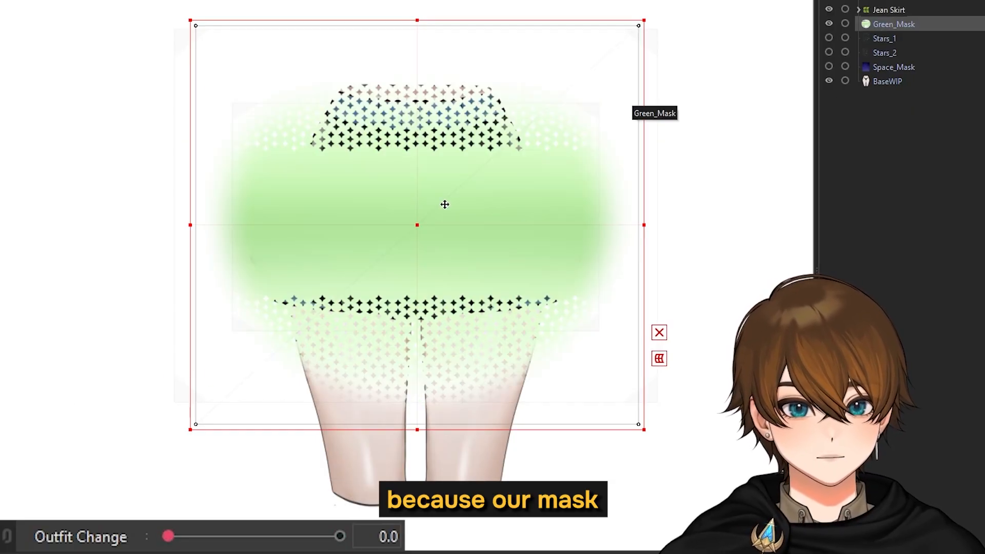
{"action": "left_click_drag", "start_coordinate": [413, 224], "coordinate": [426, 176]}
{"action": "key", "text": "ctrl+z"}
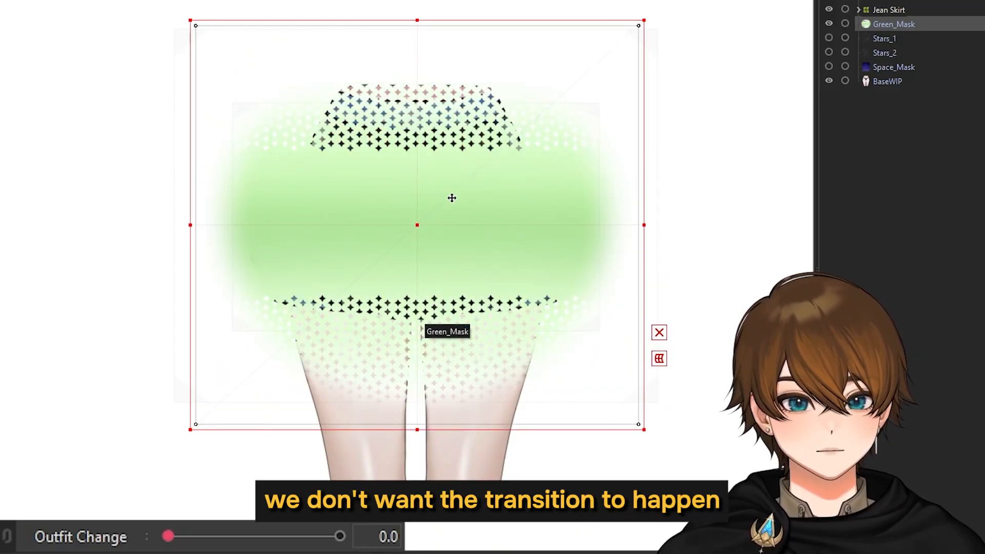
{"action": "left_click_drag", "start_coordinate": [416, 226], "coordinate": [418, 212]}
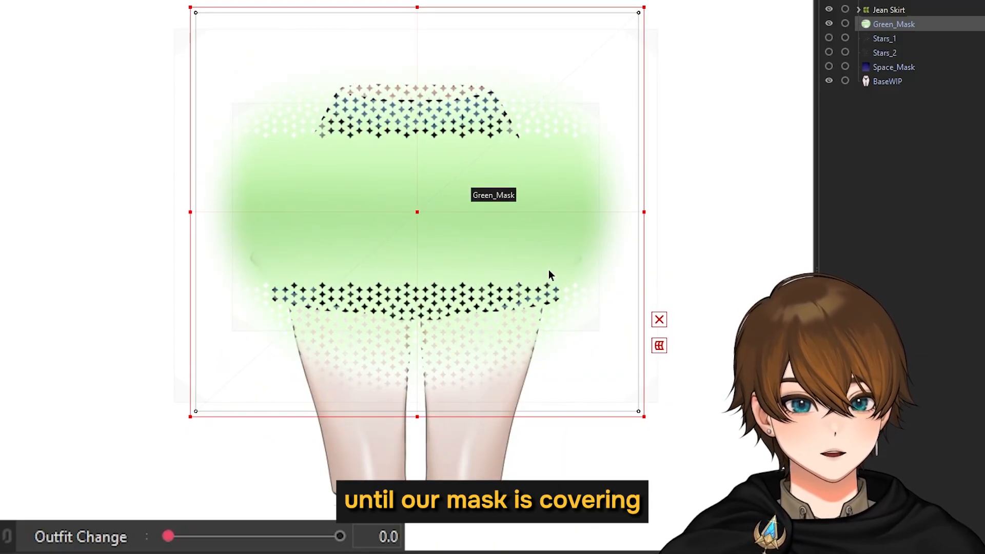
Check how Space_Mask covers the skirts alongside Green_Mask, and hide both layers
{"action": "left_click", "coordinate": [828, 66]}
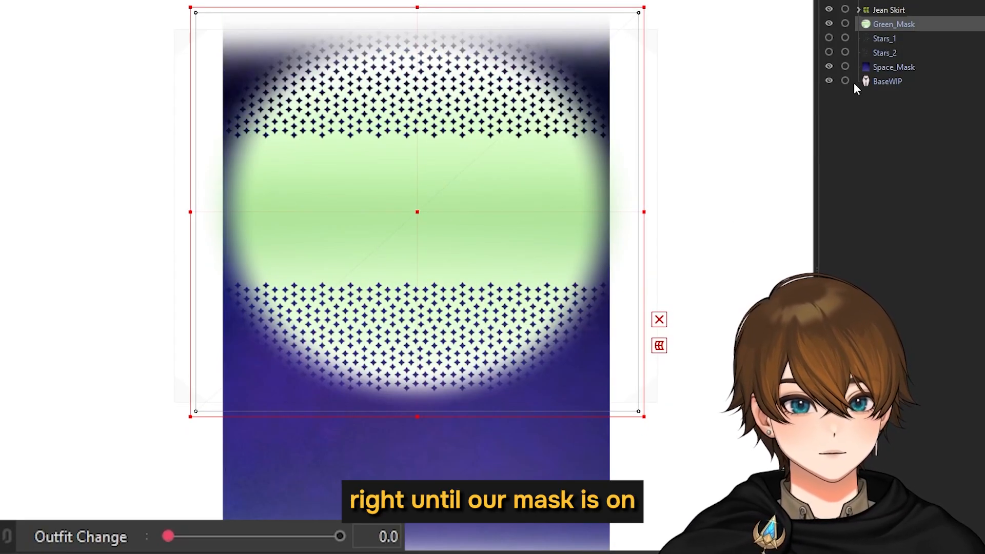
{"action": "left_click", "coordinate": [829, 67]}
{"action": "left_click", "coordinate": [828, 24]}
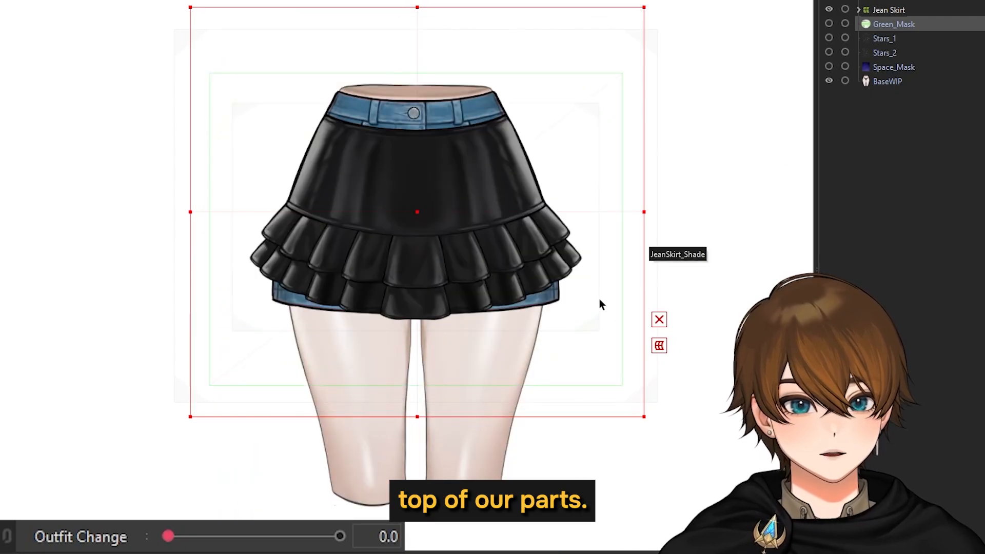
Add keyforms at 0.45 and 0.55 to the skirt deformers on the Outfit Change parameter
{"action": "left_click", "coordinate": [599, 298]}
{"action": "double_click", "coordinate": [87, 541]}
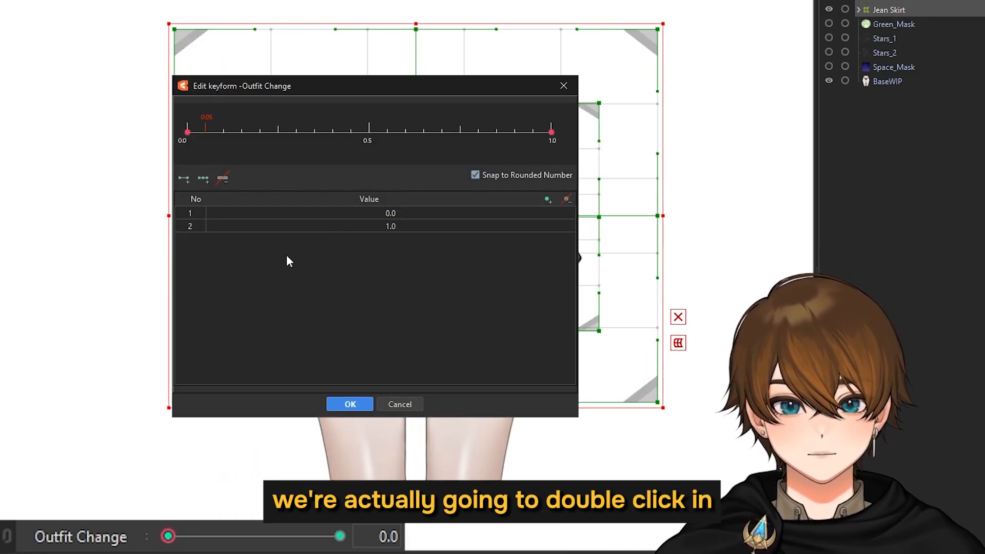
{"action": "double_click", "coordinate": [383, 131]}
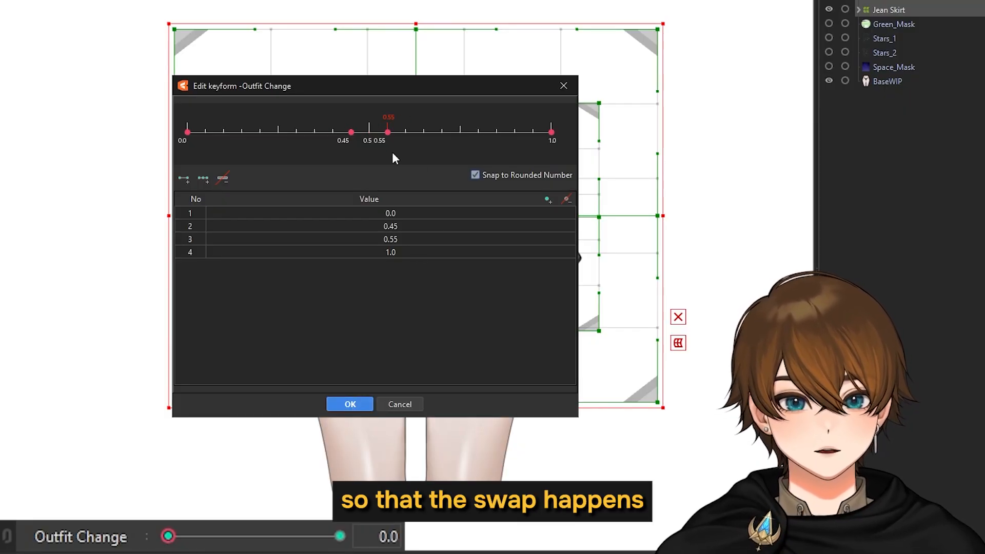
{"action": "left_click", "coordinate": [349, 405]}
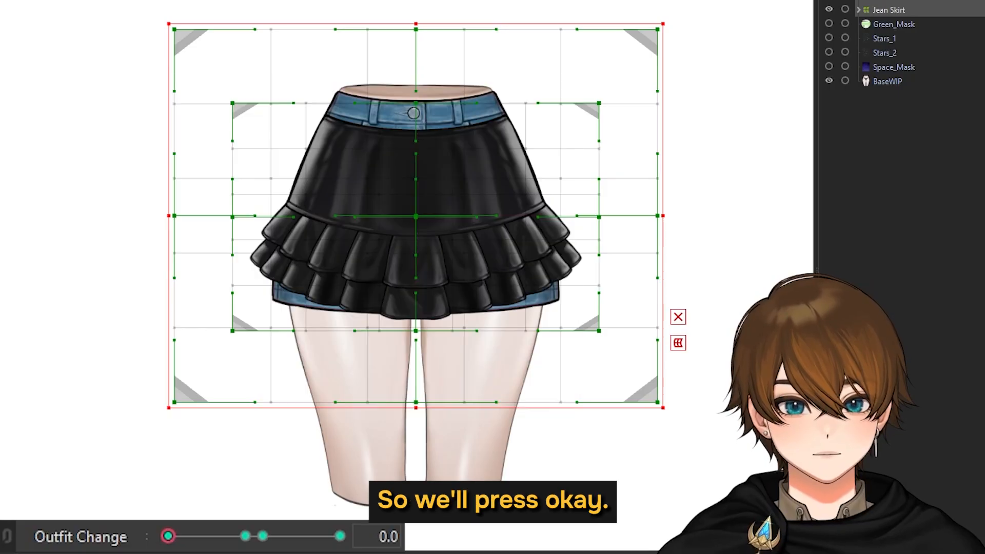
Make the frill skirt fully transparent at the 0.0 and 0.45 keys of Outfit Change, and scrub through the swap
{"action": "left_click", "coordinate": [894, 1]}
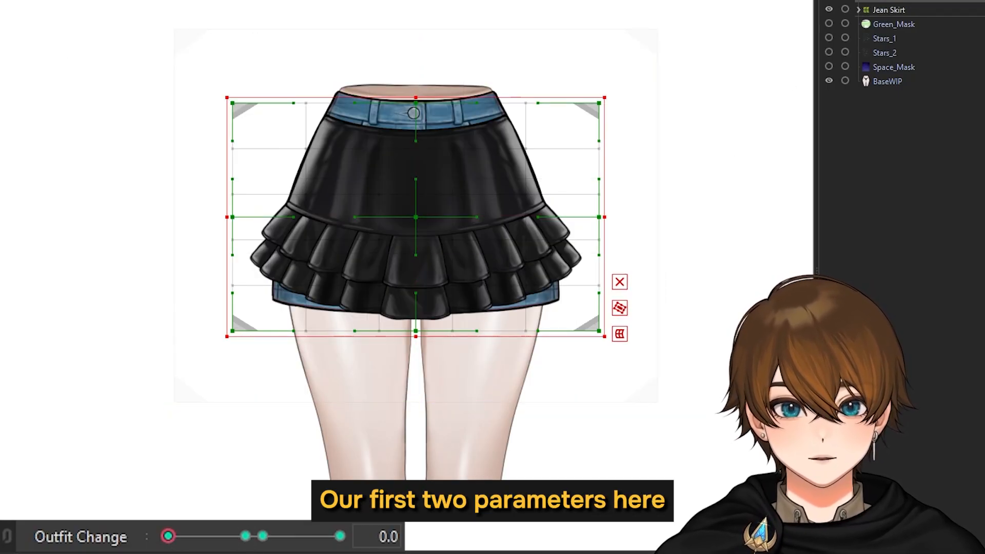
{"action": "left_click", "coordinate": [244, 537]}
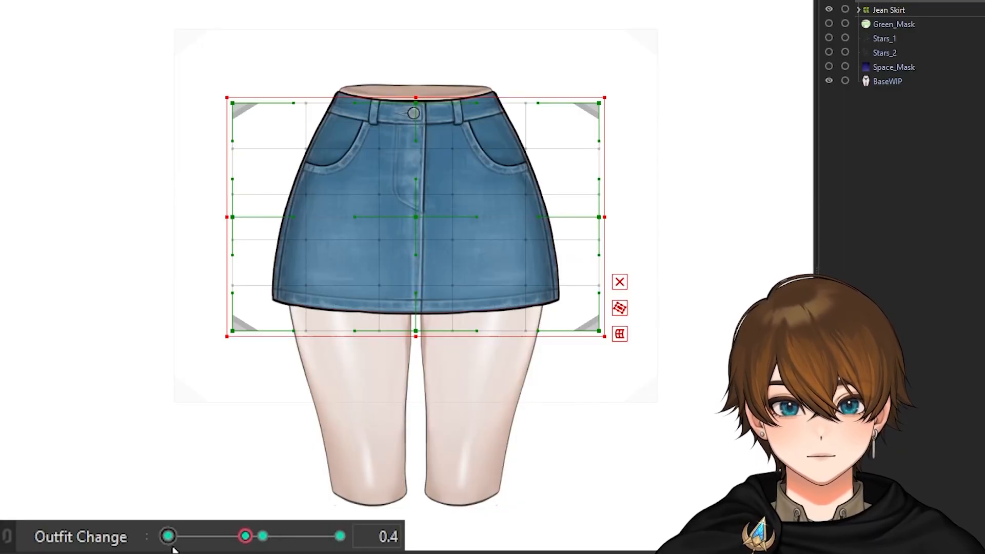
{"action": "left_click_drag", "start_coordinate": [173, 548], "coordinate": [267, 548]}
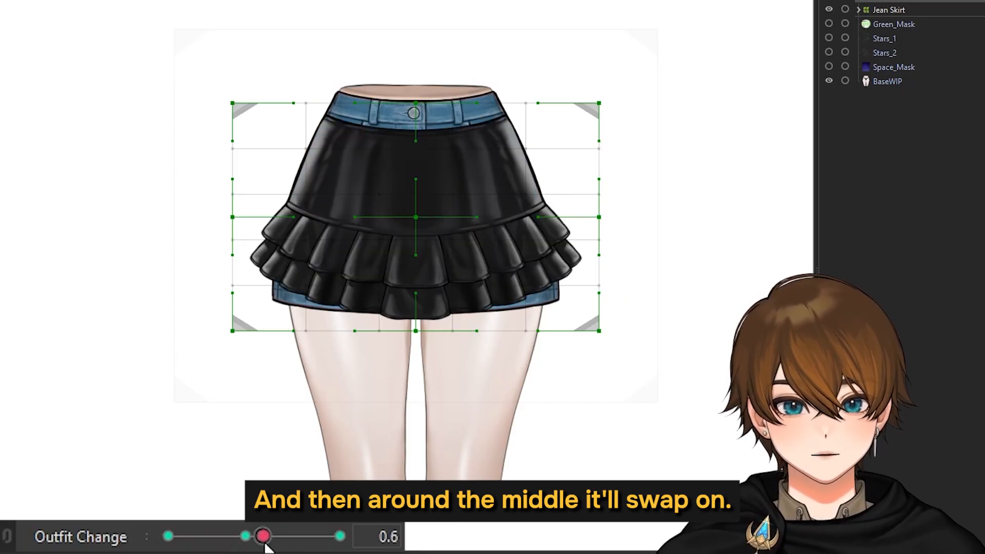
Make the jean skirt fully transparent at the 0.55 and 1.0 keys of Outfit Change, and scrub through the swap
{"action": "left_click", "coordinate": [898, 10]}
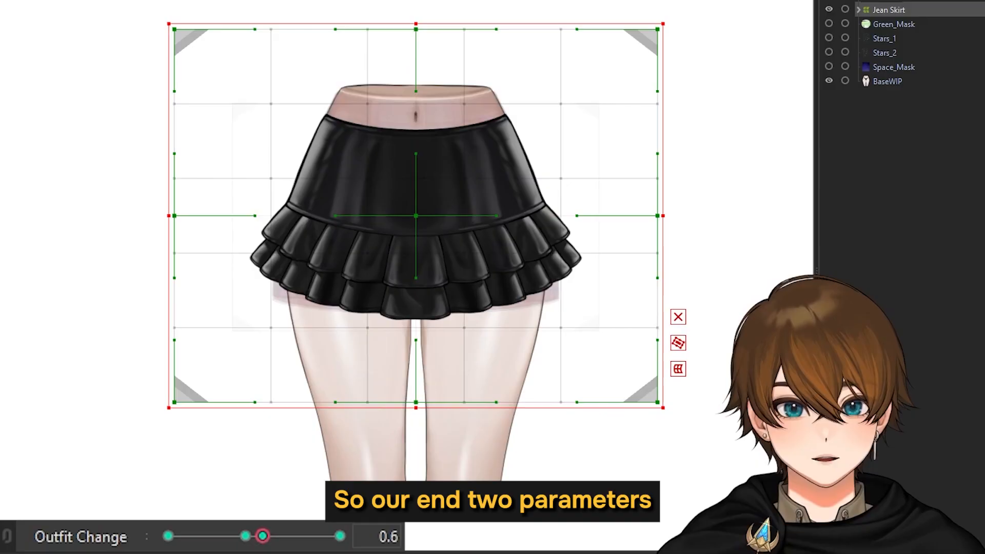
{"action": "left_click", "coordinate": [339, 535]}
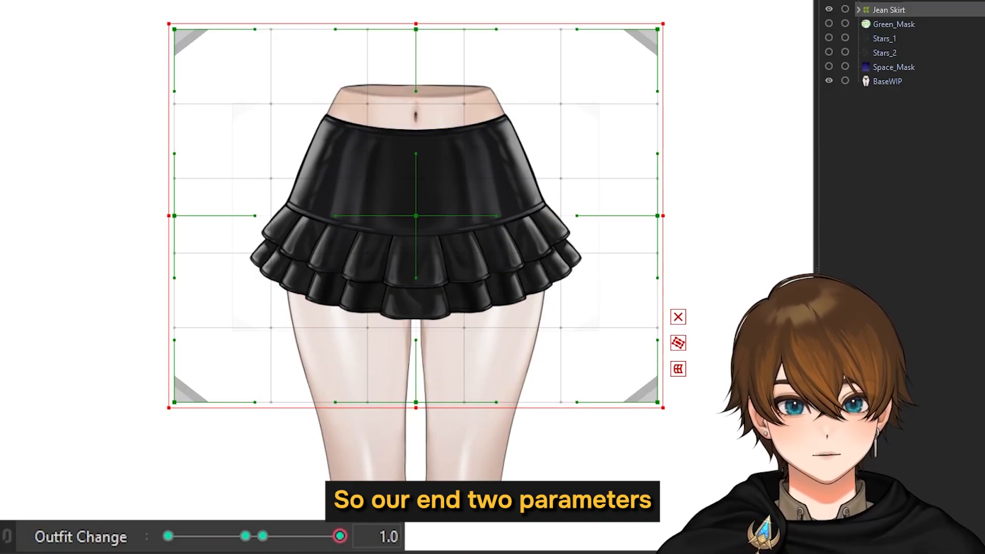
{"action": "left_click_drag", "start_coordinate": [325, 539], "coordinate": [227, 536]}
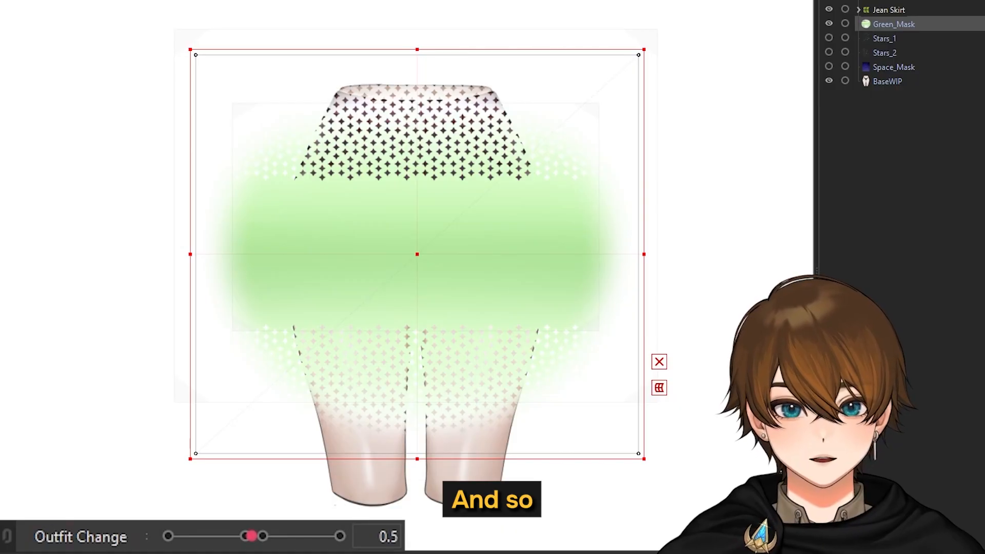
Add keyforms at 0.0 and 1.0 of Outfit Change to Green_Mask, and set the parameter to 0.0
{"action": "left_click", "coordinate": [47, 518]}
{"action": "left_click_drag", "start_coordinate": [246, 537], "coordinate": [188, 541]}
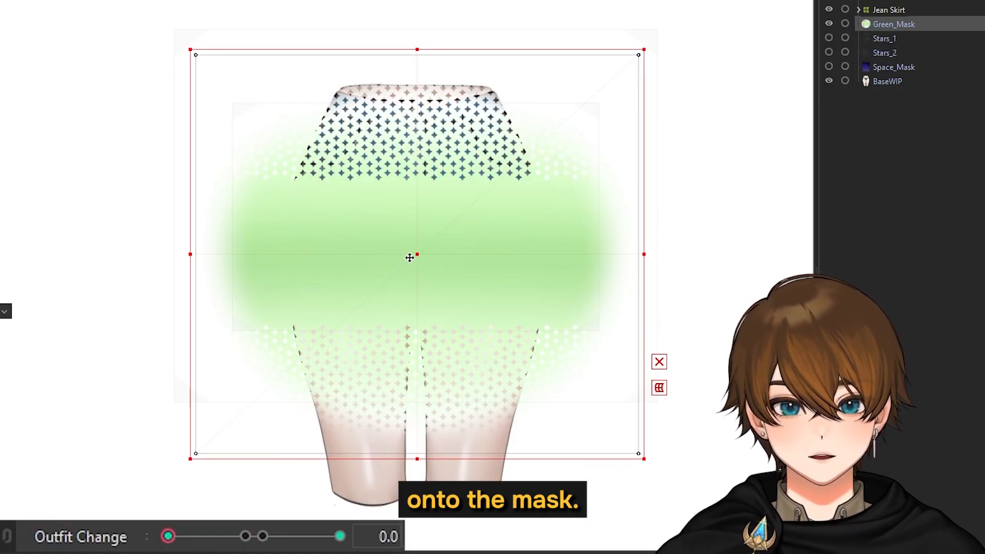
Move Green_Mask below the skirts at the 0.0 key and above them at 1.0, and scrub Outfit Change
{"action": "left_click_drag", "start_coordinate": [418, 251], "coordinate": [418, 514]}
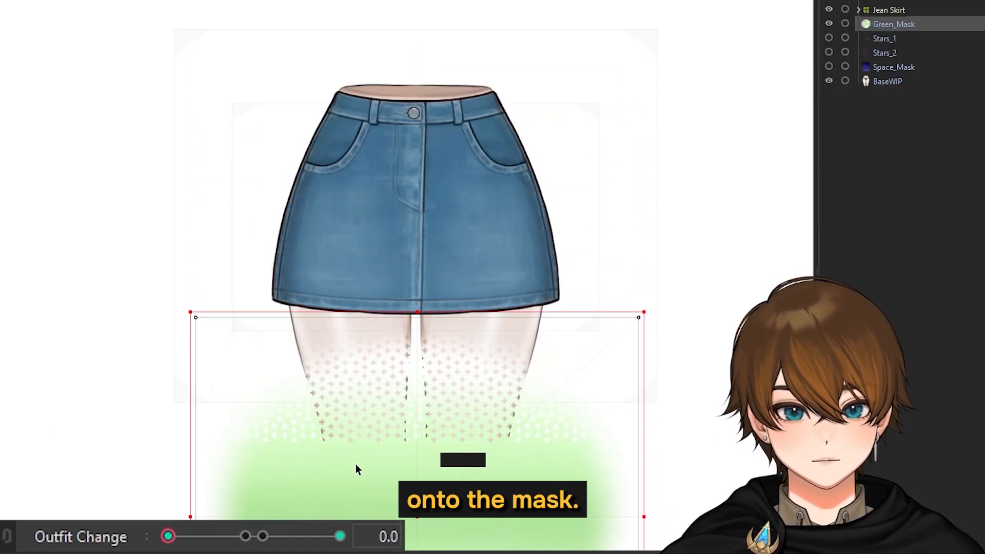
{"action": "left_click_drag", "start_coordinate": [168, 537], "coordinate": [340, 536]}
{"action": "left_click_drag", "start_coordinate": [460, 277], "coordinate": [461, 0]}
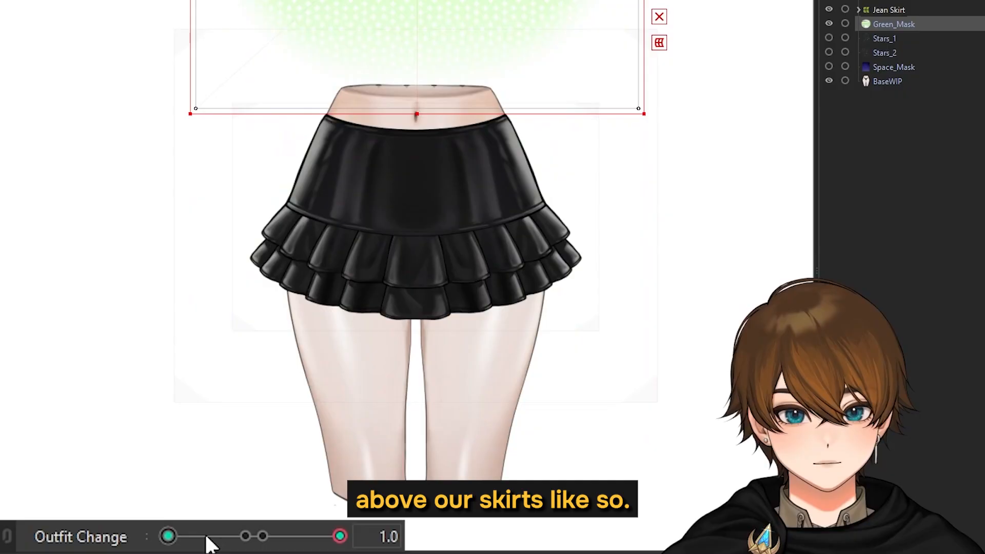
{"action": "left_click_drag", "start_coordinate": [169, 537], "coordinate": [363, 524]}
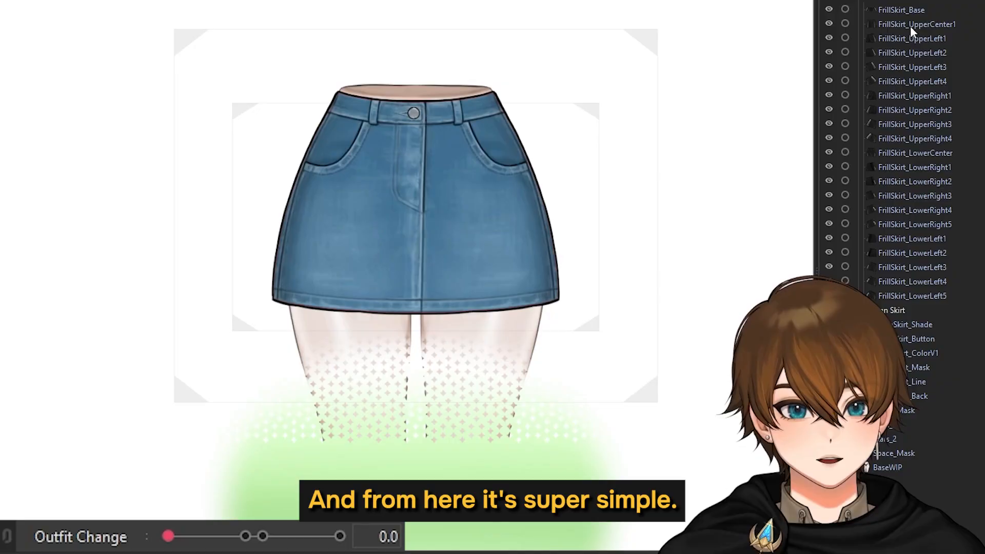
Clip Green_Mask to all FrillSkirt meshes and the jean skirt mask by copying their IDs into its clipping, and scrub Outfit Change
{"action": "left_click", "coordinate": [908, 10]}
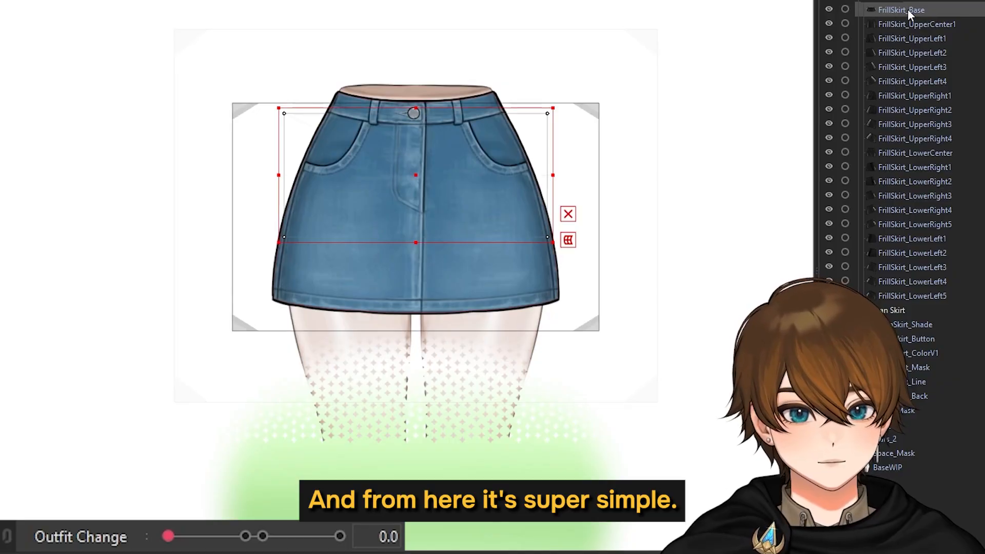
{"action": "left_click", "coordinate": [903, 296], "text": "shift"}
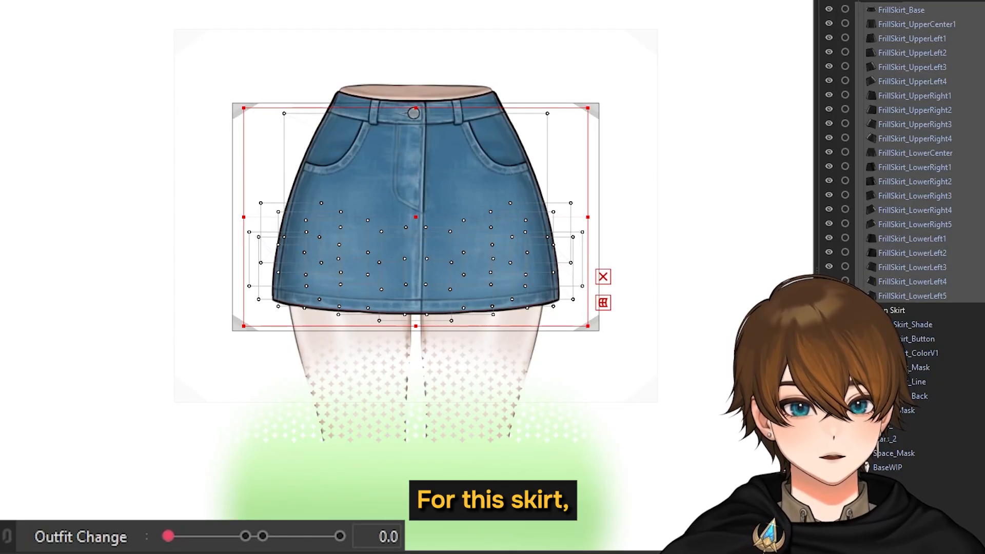
{"action": "left_click", "coordinate": [906, 368], "text": "ctrl"}
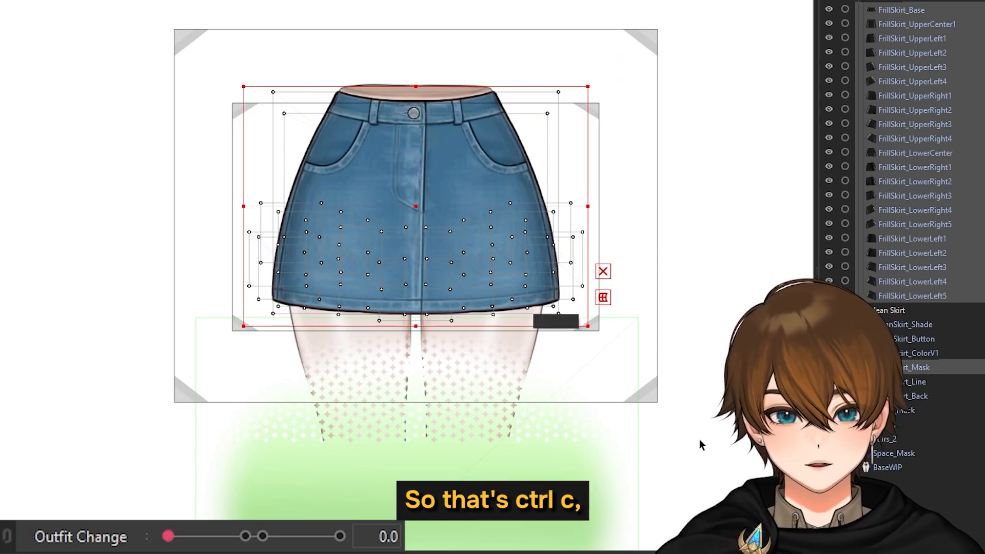
{"action": "right_click", "coordinate": [925, 159]}
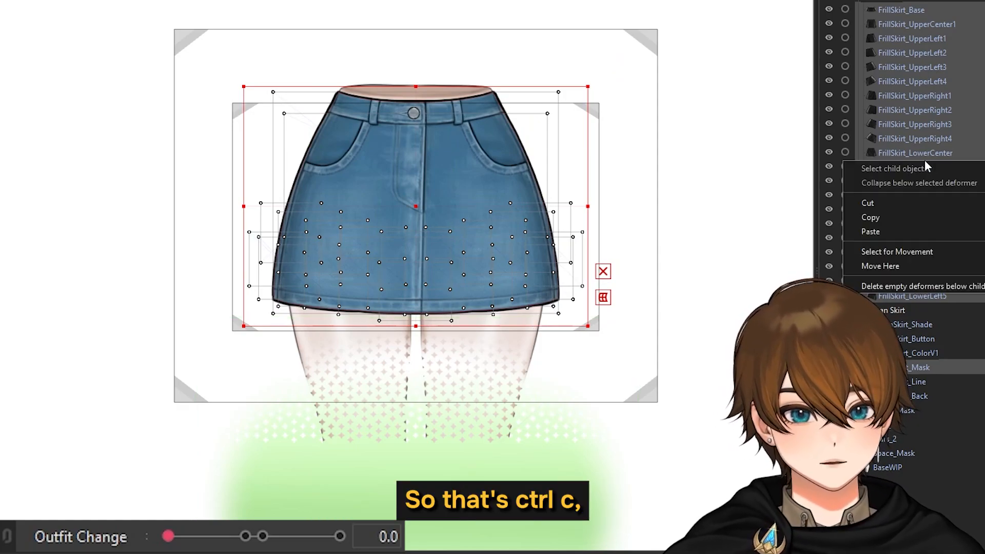
{"action": "left_click", "coordinate": [882, 217]}
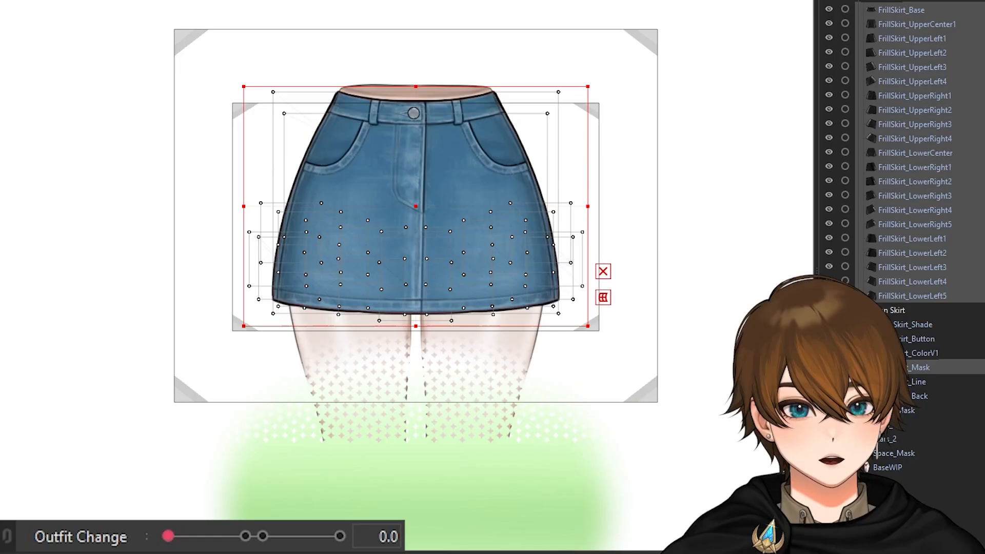
{"action": "left_click", "coordinate": [906, 411]}
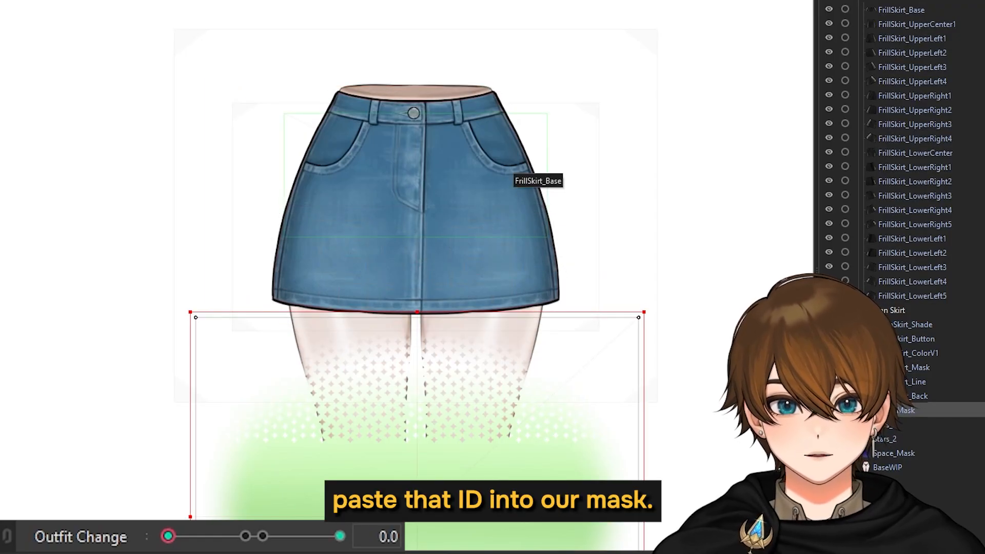
{"action": "key", "text": "ctrl+v"}
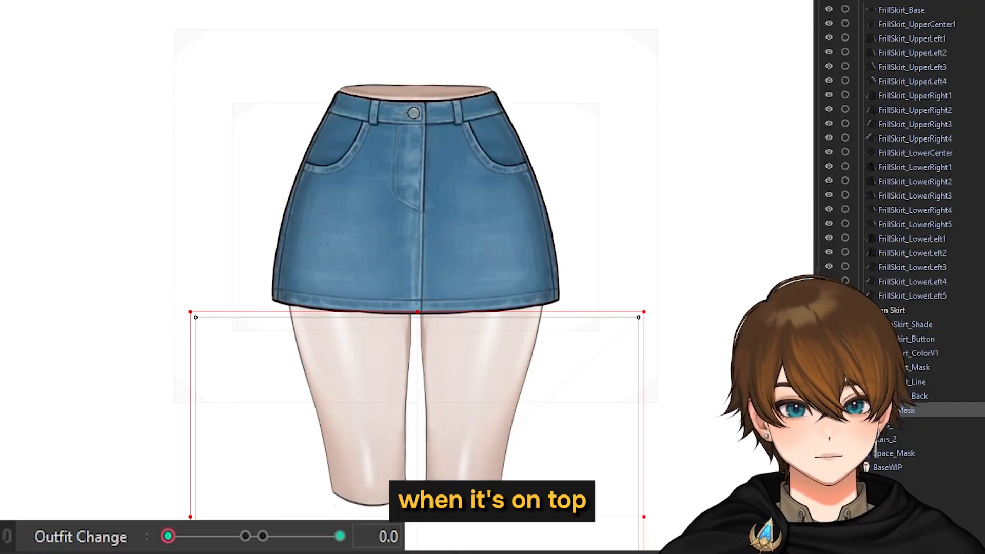
{"action": "left_click", "coordinate": [172, 541]}
{"action": "left_click_drag", "start_coordinate": [174, 544], "coordinate": [348, 523]}
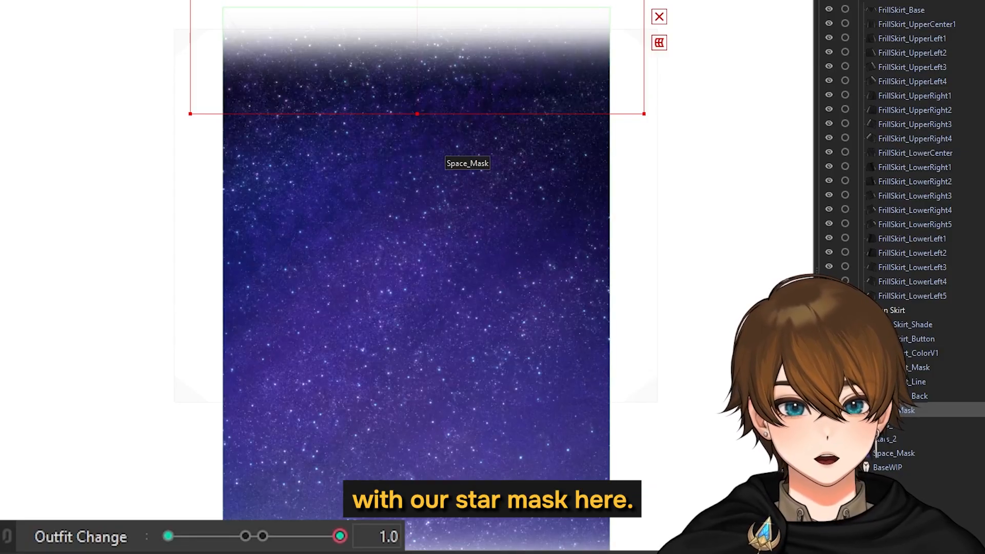
Shrink Stars_1, Stars_2 and Space_Mask together vertically and center them over the skirt area
{"action": "left_click", "coordinate": [893, 427]}
{"action": "left_click", "coordinate": [892, 452], "text": "shift"}
{"action": "scroll", "coordinate": [423, 276], "scroll_direction": "down", "scroll_amount": 2}
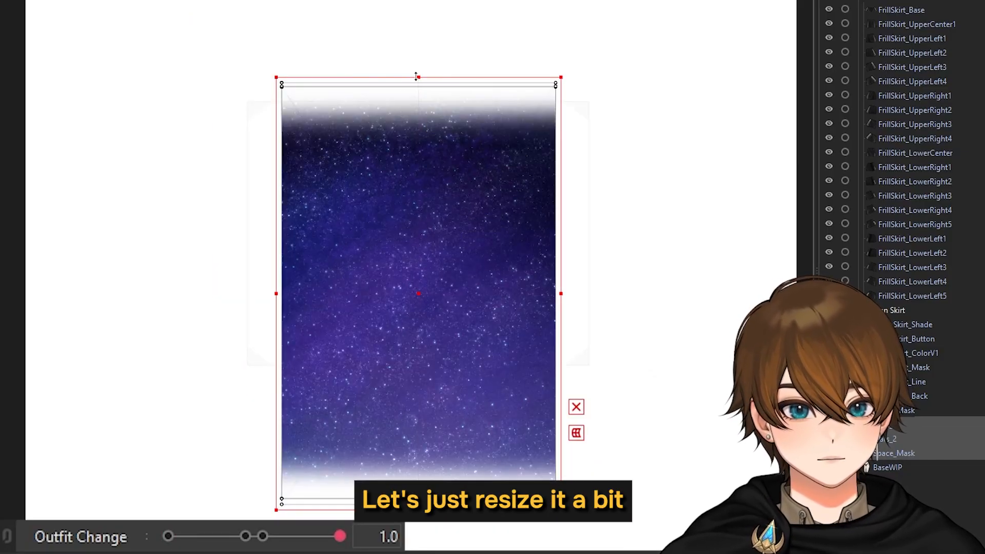
{"action": "left_click_drag", "start_coordinate": [416, 77], "coordinate": [418, 162]}
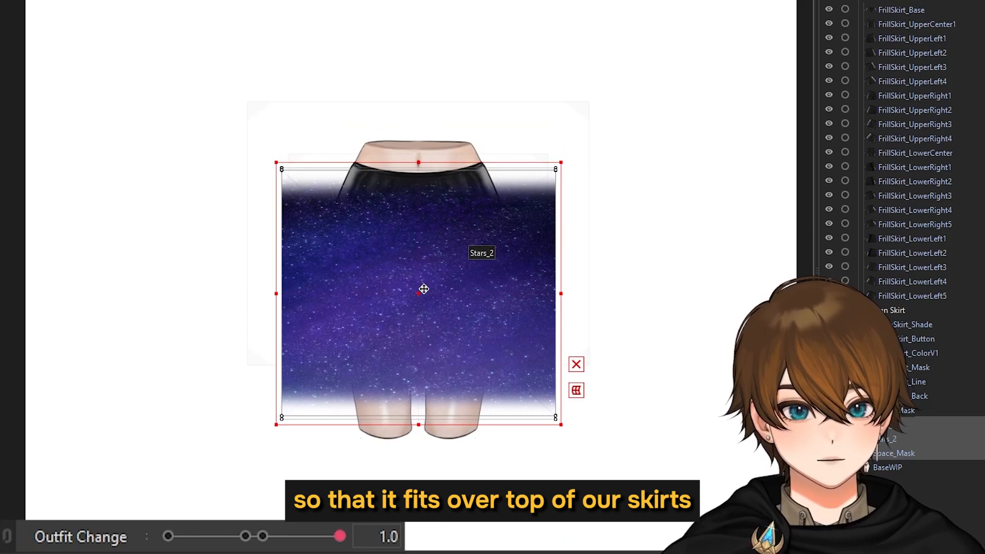
{"action": "left_click_drag", "start_coordinate": [424, 289], "coordinate": [422, 255]}
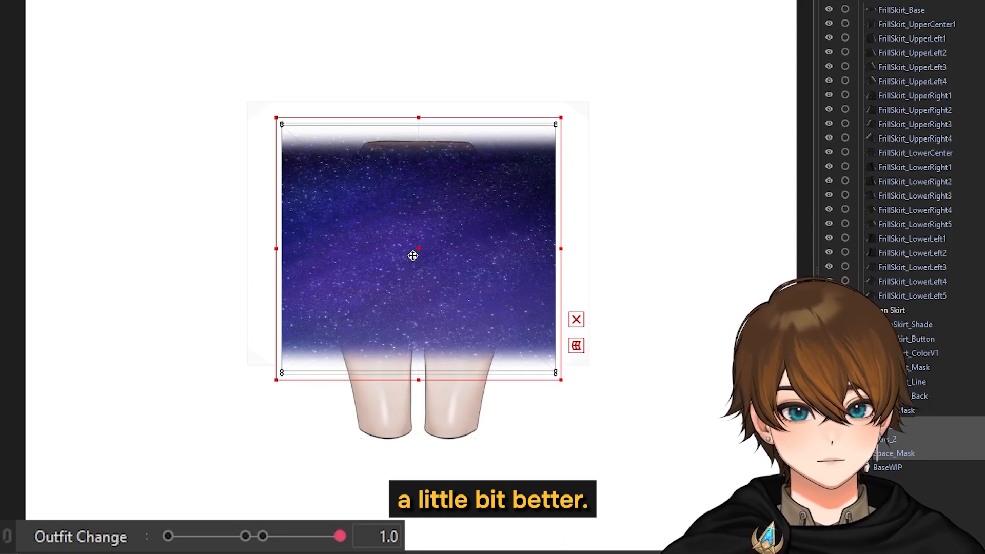
Hide both star layers and key Space_Mask on Outfit Change, below the skirt at 0.0 and above it at 1.0
{"action": "left_click", "coordinate": [169, 536]}
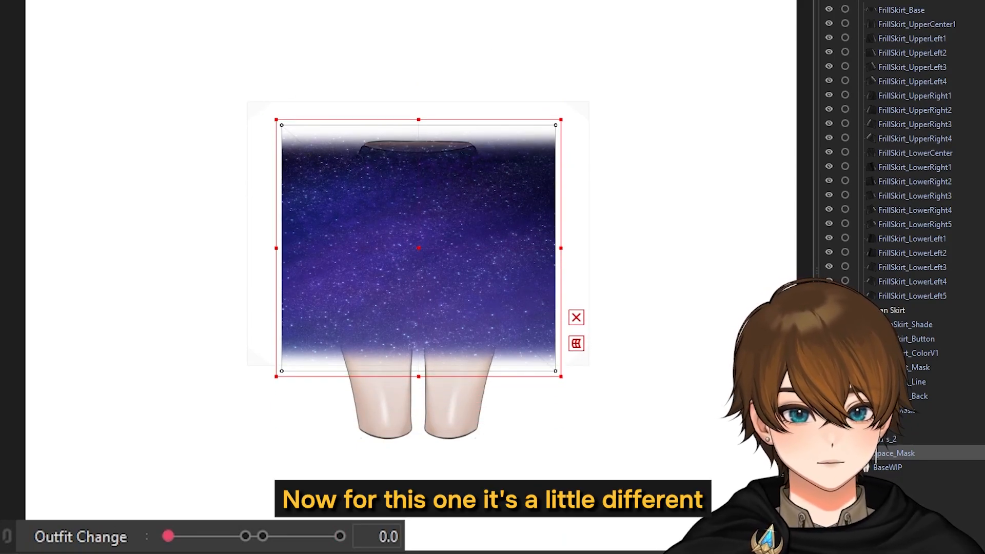
{"action": "left_click", "coordinate": [828, 424]}
{"action": "left_click", "coordinate": [829, 439]}
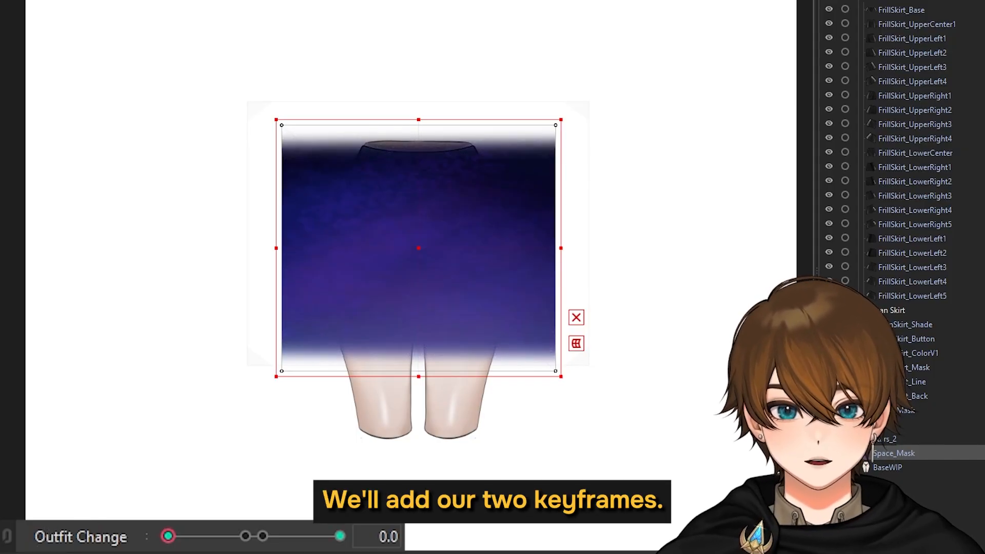
{"action": "left_click_drag", "start_coordinate": [426, 257], "coordinate": [399, 422]}
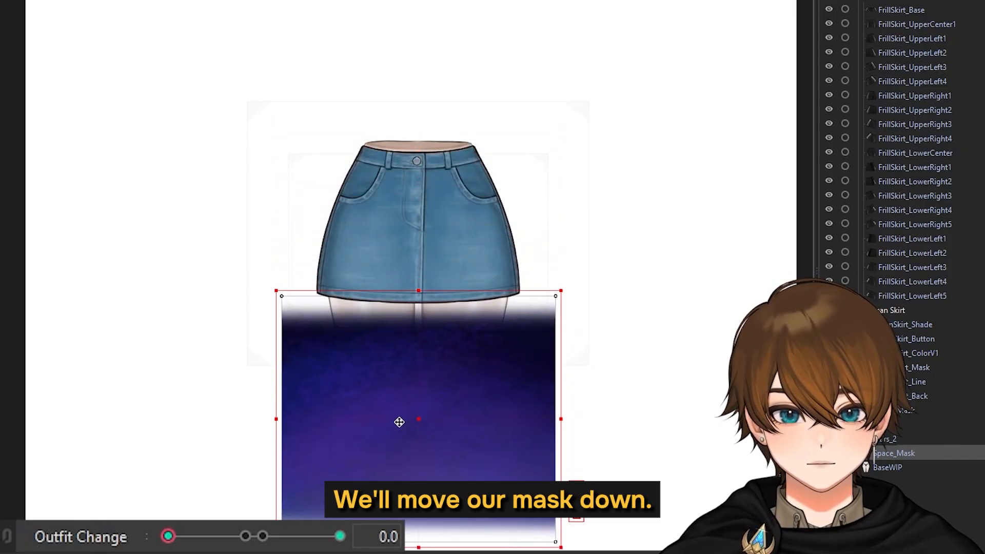
{"action": "left_click", "coordinate": [340, 536]}
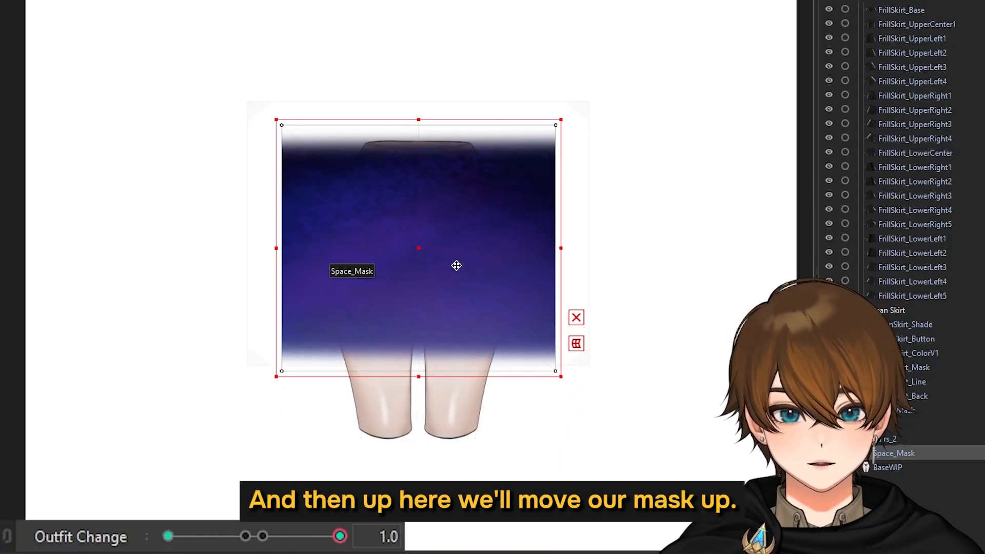
{"action": "left_click_drag", "start_coordinate": [457, 265], "coordinate": [424, 51]}
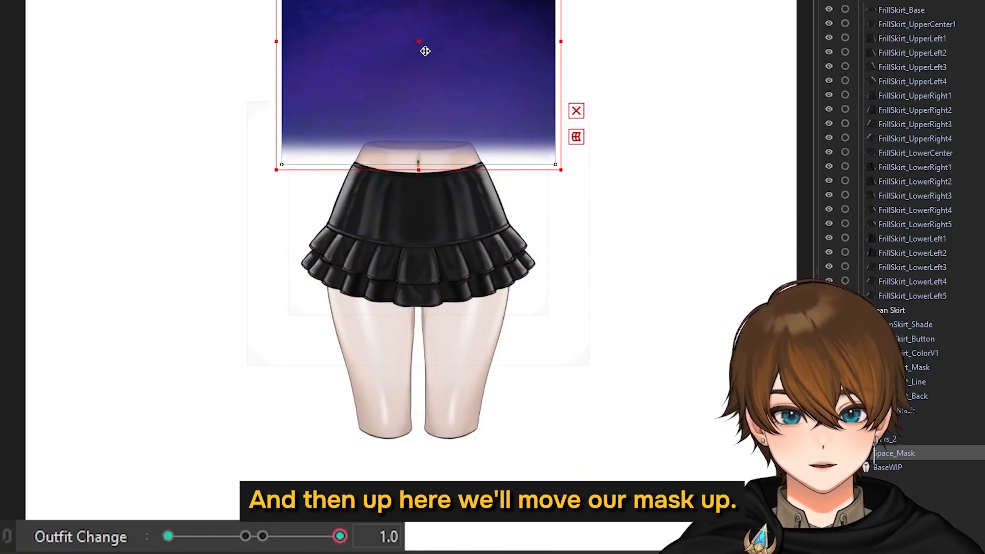
Clip Space_Mask to the frill skirt meshes and the jean skirt mask, and scrub Outfit Change from 0.0 to 1.0
{"action": "left_click", "coordinate": [169, 536]}
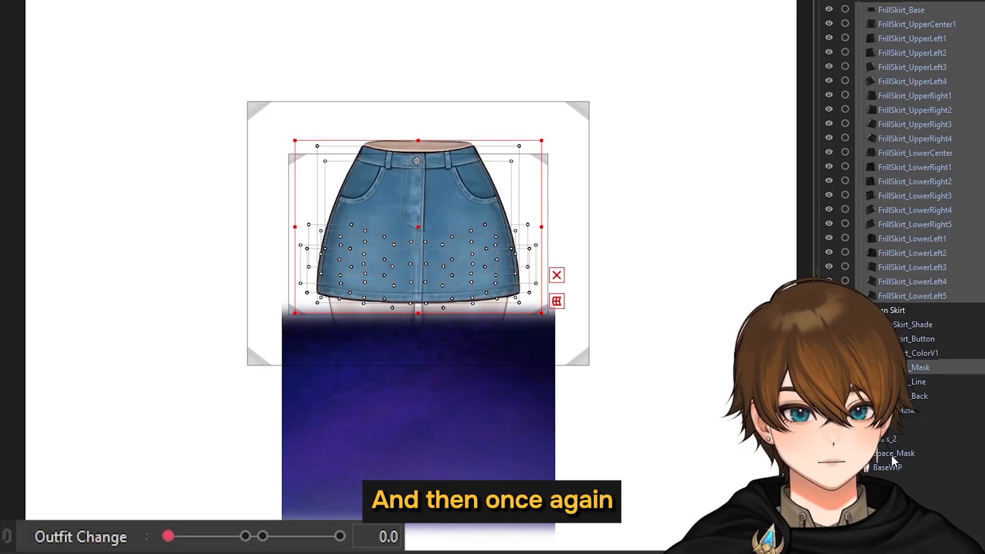
{"action": "left_click", "coordinate": [891, 454]}
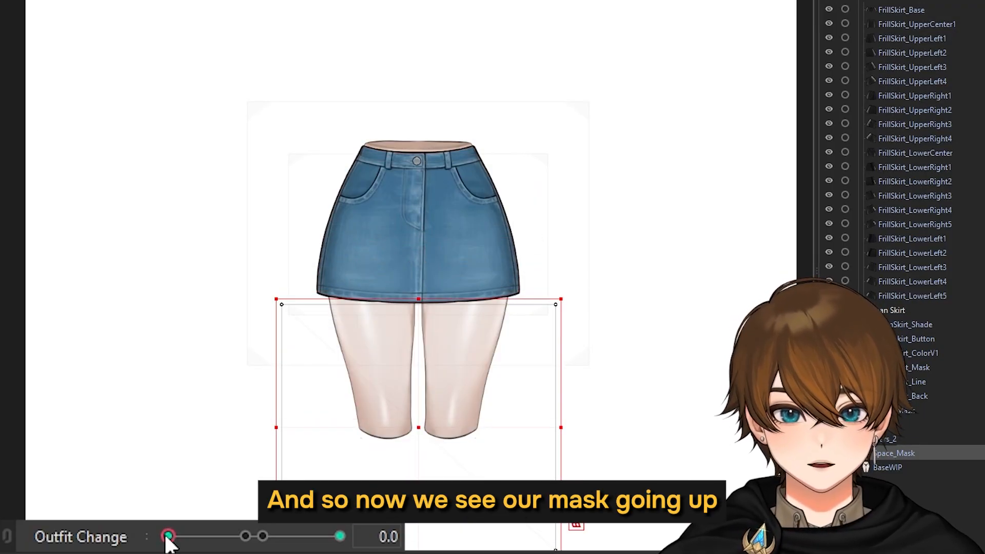
{"action": "left_click_drag", "start_coordinate": [168, 536], "coordinate": [340, 536]}
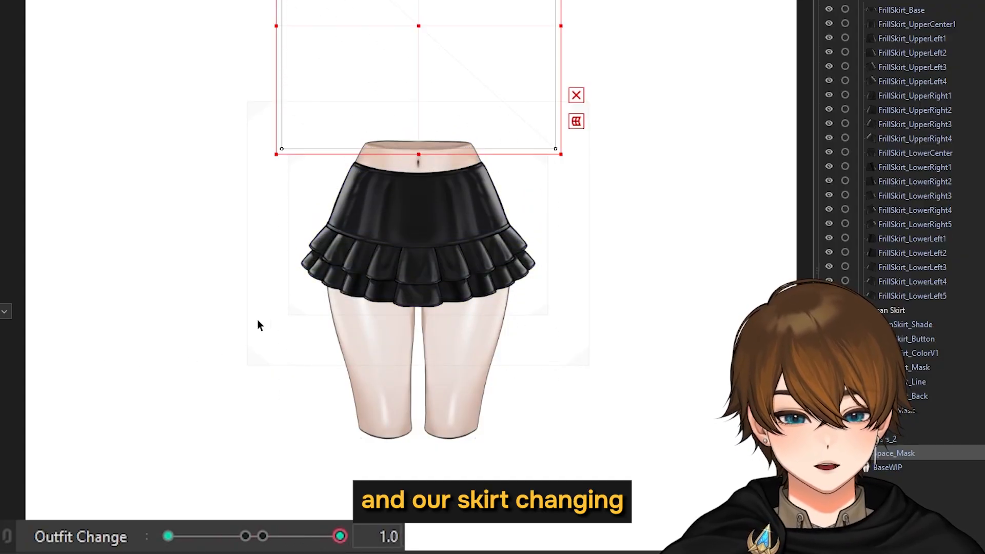
Show Stars_1 and Stars_2, clip both to the skirts, and scrub Outfit Change to 1.0
{"action": "left_click", "coordinate": [888, 424]}
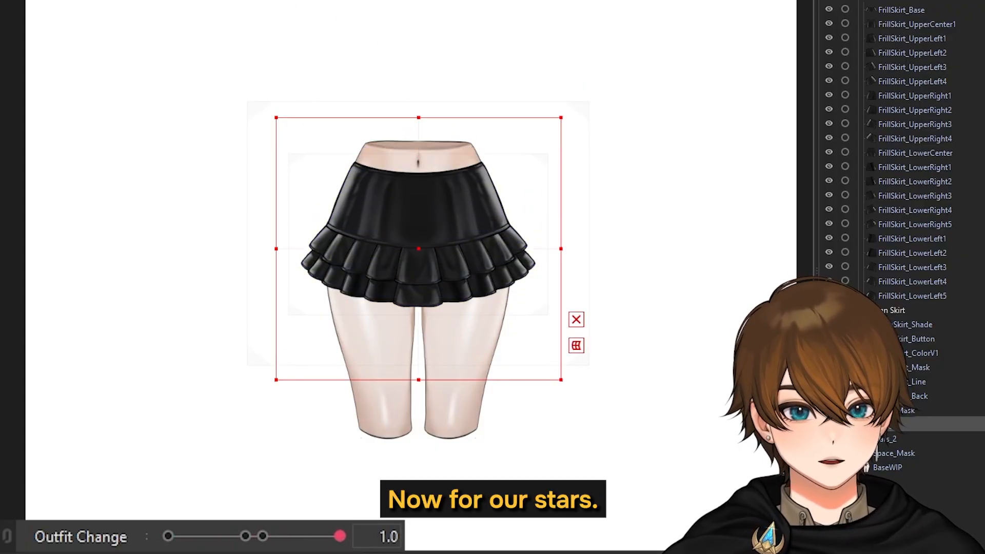
{"action": "left_click", "coordinate": [829, 424]}
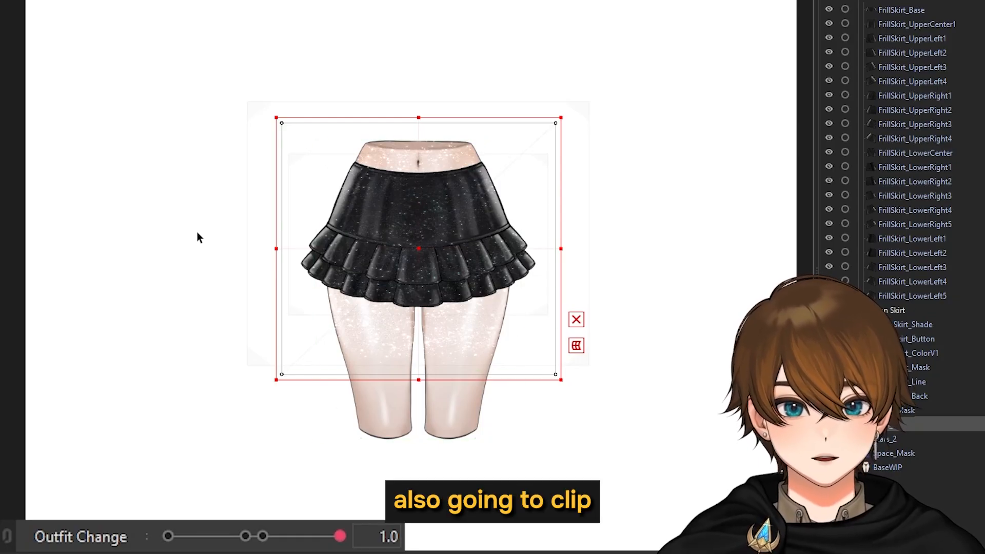
{"action": "left_click", "coordinate": [345, 233], "text": "shift"}
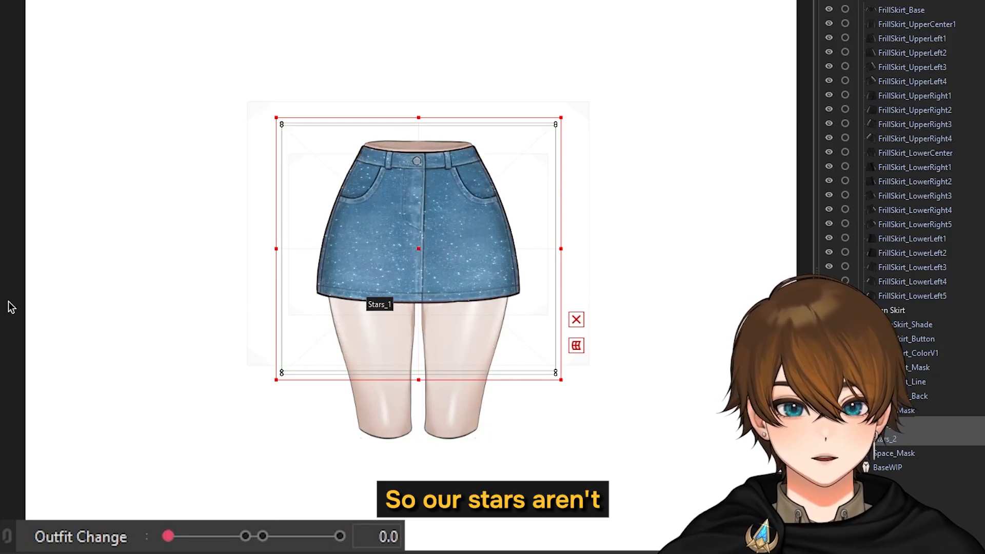
{"action": "left_click_drag", "start_coordinate": [169, 537], "coordinate": [352, 542]}
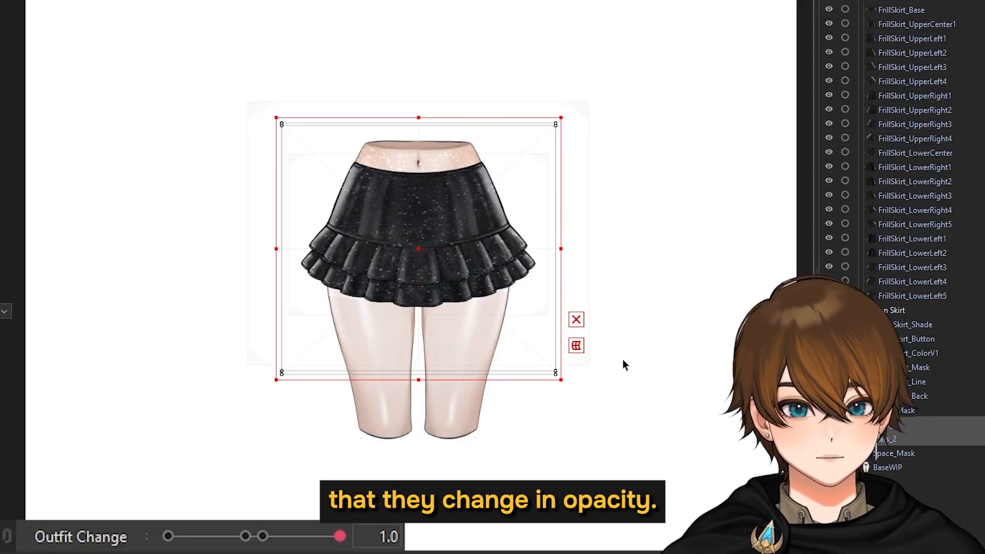
Add keyforms at 0.0 and 1.0 to both star layers, moving them slightly down at 0.0 and slightly up at 1.0
{"action": "right_click", "coordinate": [110, 538]}
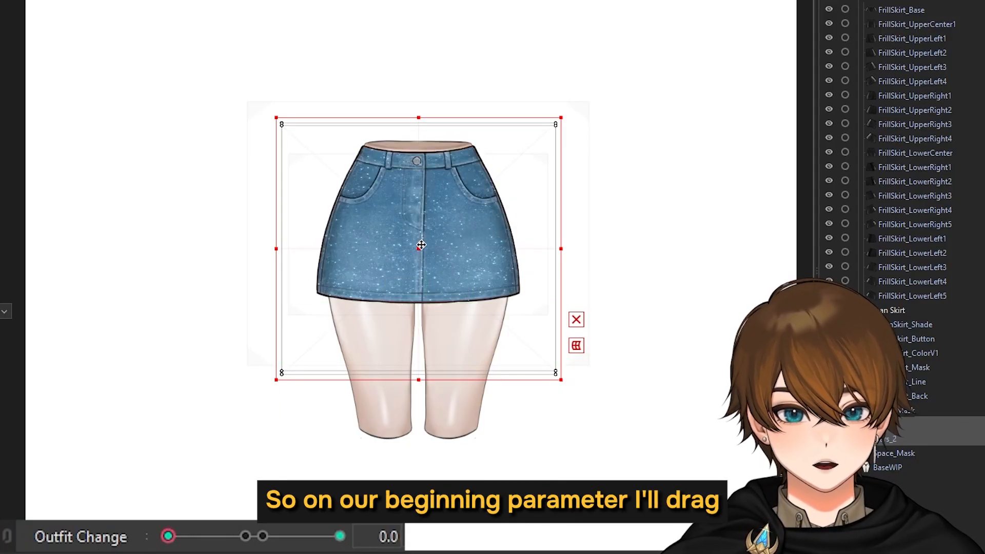
{"action": "left_click_drag", "start_coordinate": [421, 245], "coordinate": [422, 254]}
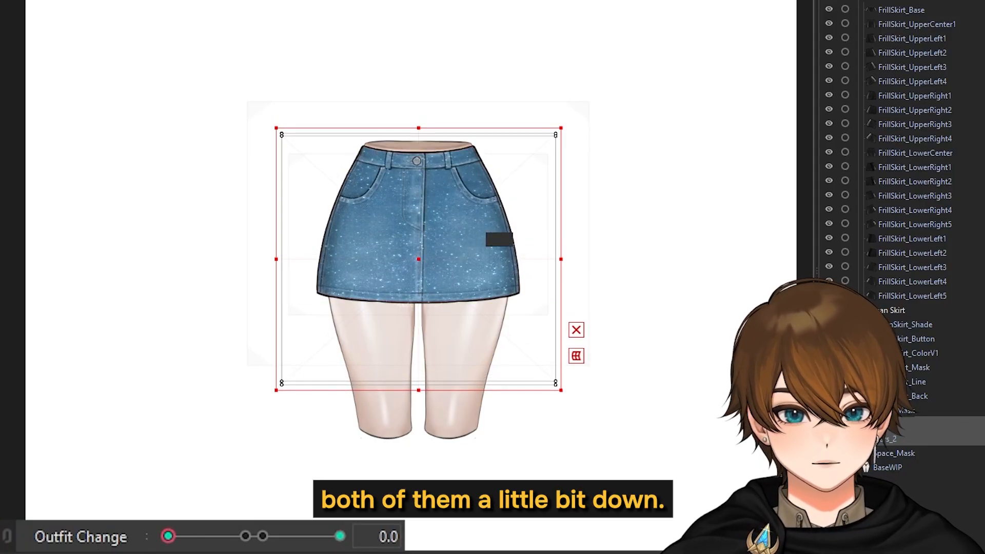
{"action": "left_click", "coordinate": [339, 536]}
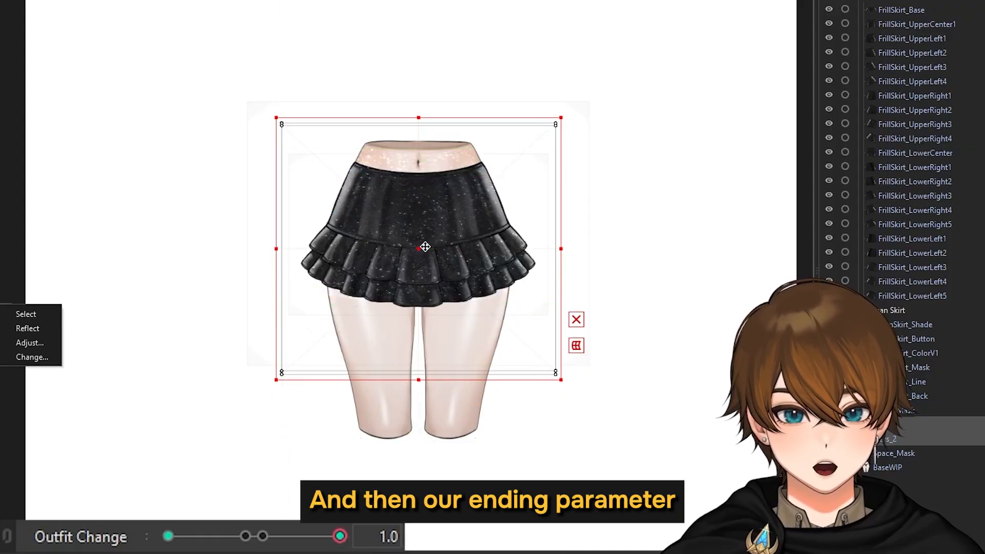
{"action": "left_click_drag", "start_coordinate": [426, 247], "coordinate": [426, 240]}
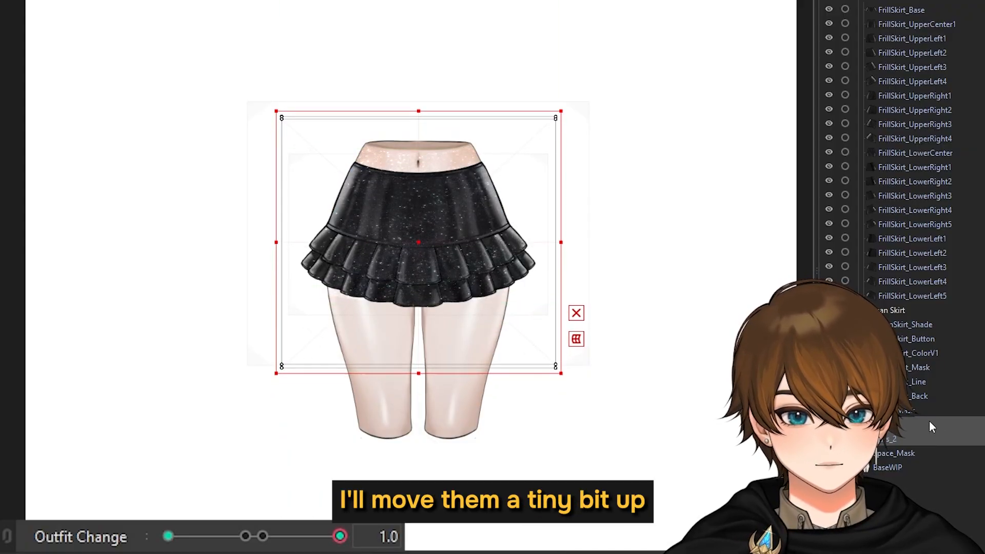
Move Stars_2 alone a bit further up at the 1.0 key of Outfit Change, and scrub the parameter
{"action": "left_click", "coordinate": [890, 436]}
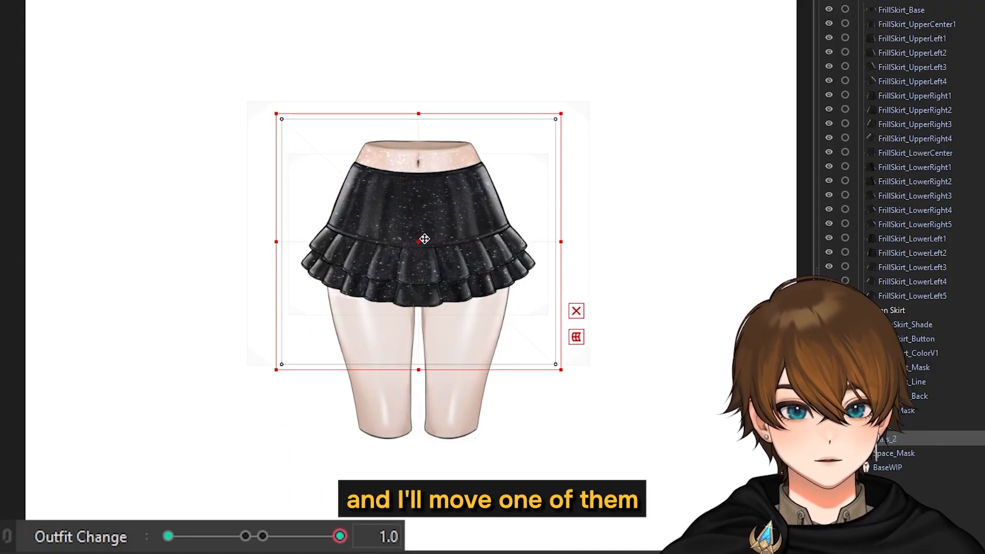
{"action": "left_click_drag", "start_coordinate": [424, 239], "coordinate": [425, 226]}
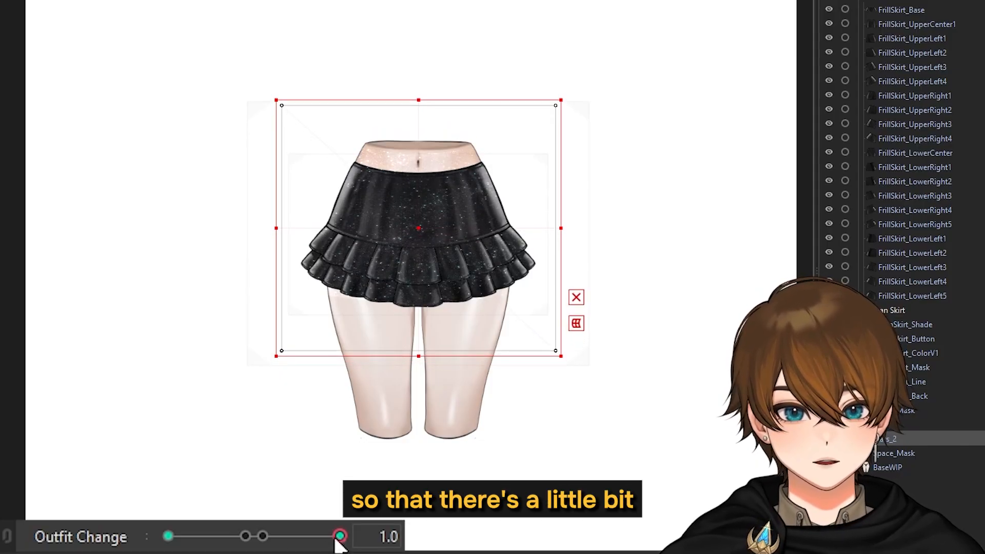
{"action": "mouse_move", "coordinate": [337, 540]}
{"action": "left_mouse_down"}
{"action": "mouse_move", "coordinate": [167, 545]}
{"action": "mouse_move", "coordinate": [340, 532]}
{"action": "left_mouse_up"}
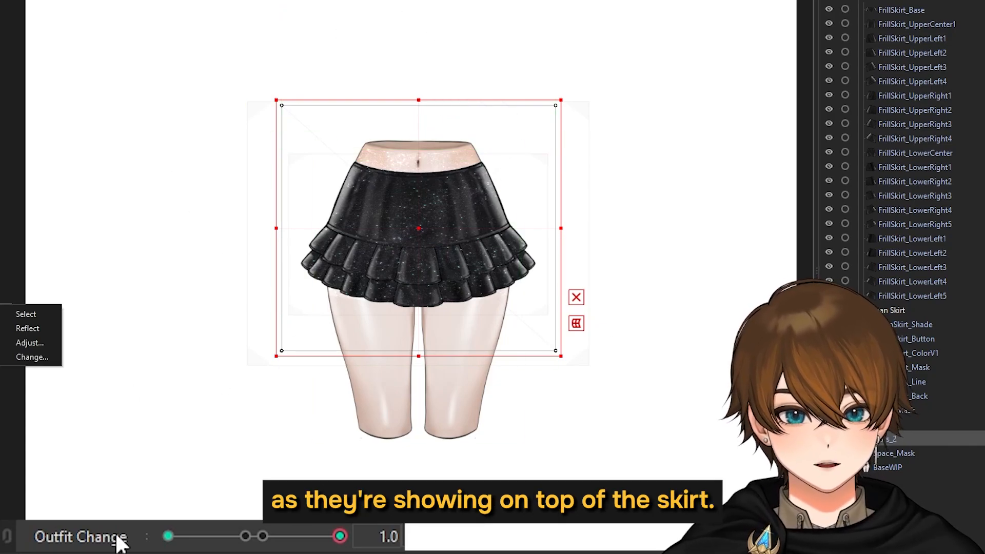
Add keyforms at 0.1 and 0.9 on Outfit Change to both star layers, Stars_1 and Stars_2
{"action": "left_click", "coordinate": [911, 424], "text": "ctrl"}
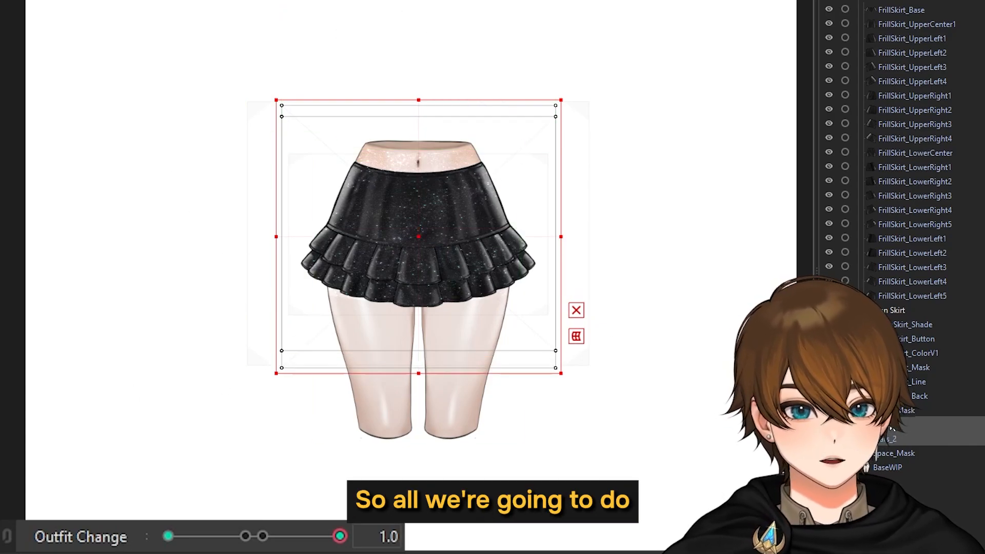
{"action": "double_click", "coordinate": [95, 536]}
{"action": "left_click", "coordinate": [216, 132]}
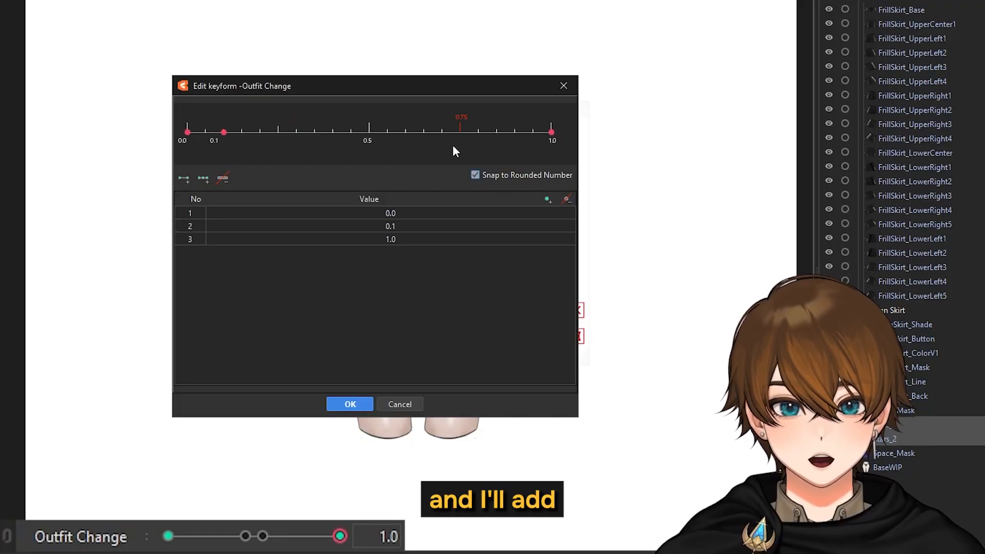
{"action": "left_click", "coordinate": [512, 133]}
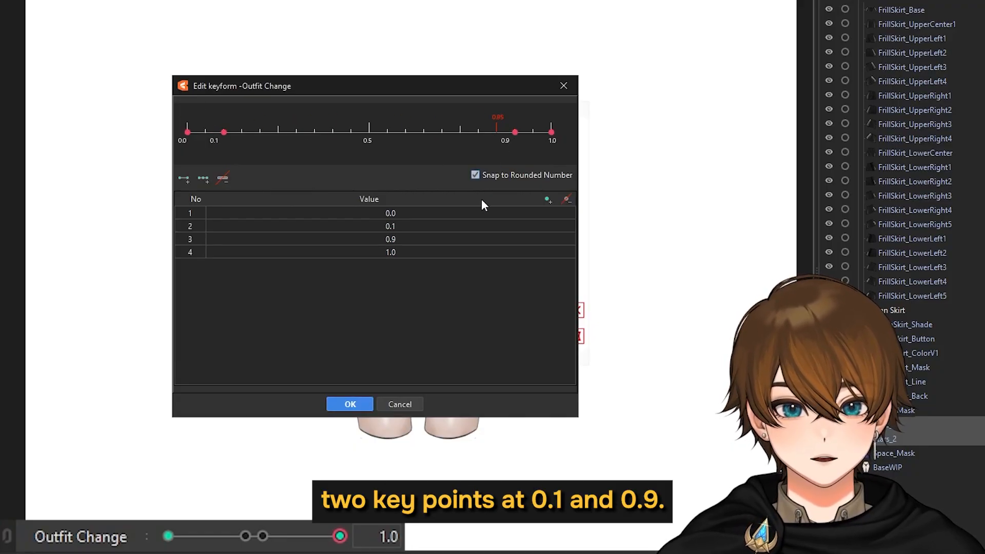
{"action": "left_click", "coordinate": [343, 404]}
Turn down the opacity of both star layers at the 0.0 and 1.0 keys until they are hidden, deselect them, and scrub Outfit Change
{"action": "left_click", "coordinate": [168, 536]}
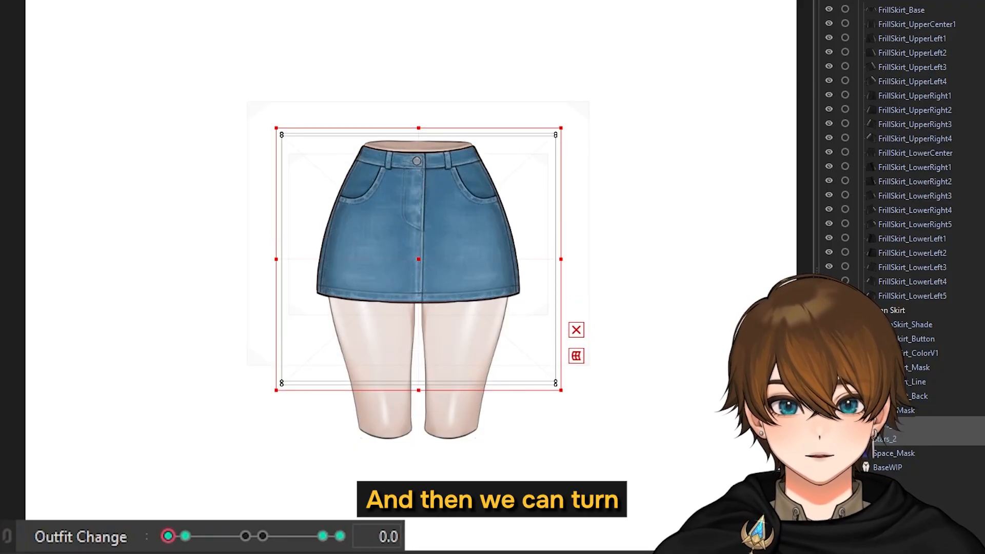
{"action": "left_click", "coordinate": [341, 538]}
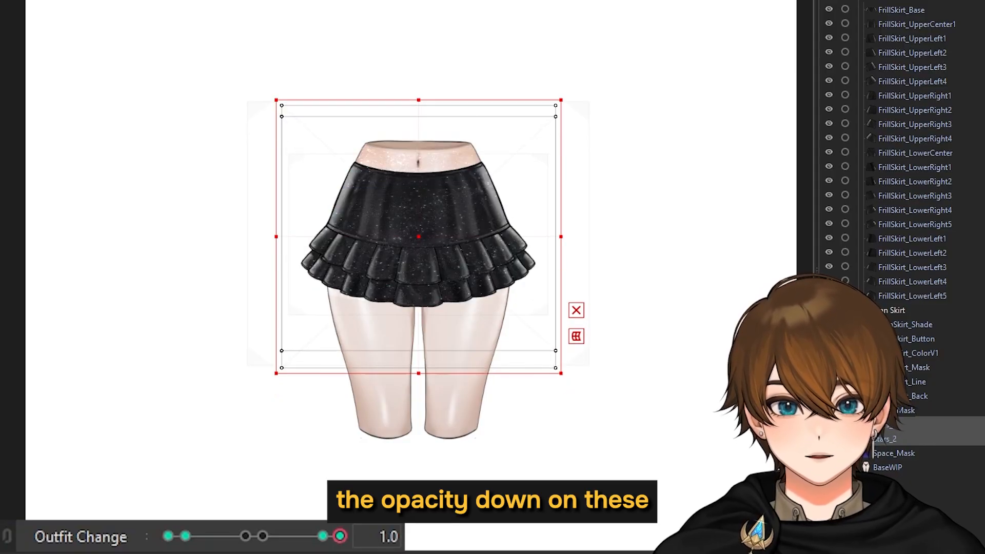
{"action": "left_click", "coordinate": [185, 536]}
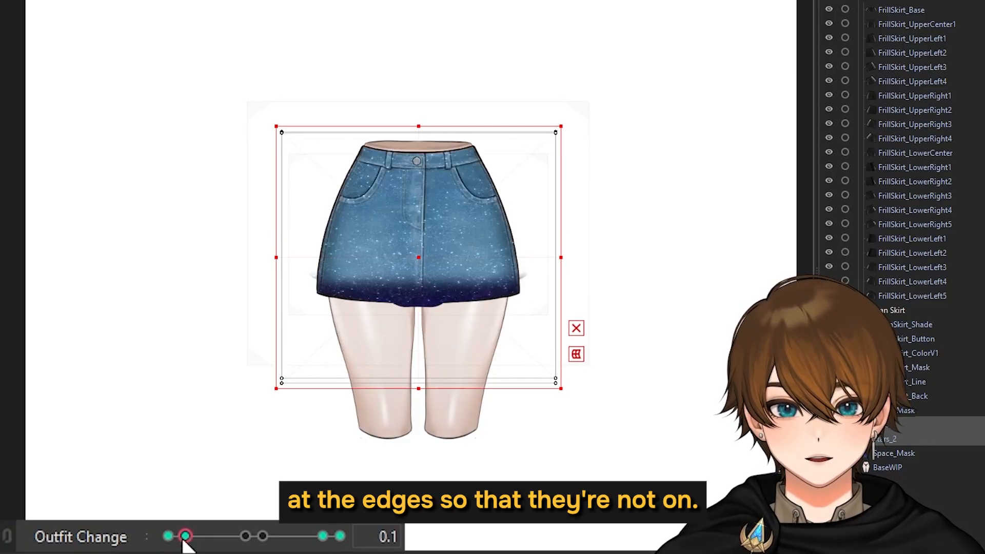
{"action": "left_click", "coordinate": [168, 535]}
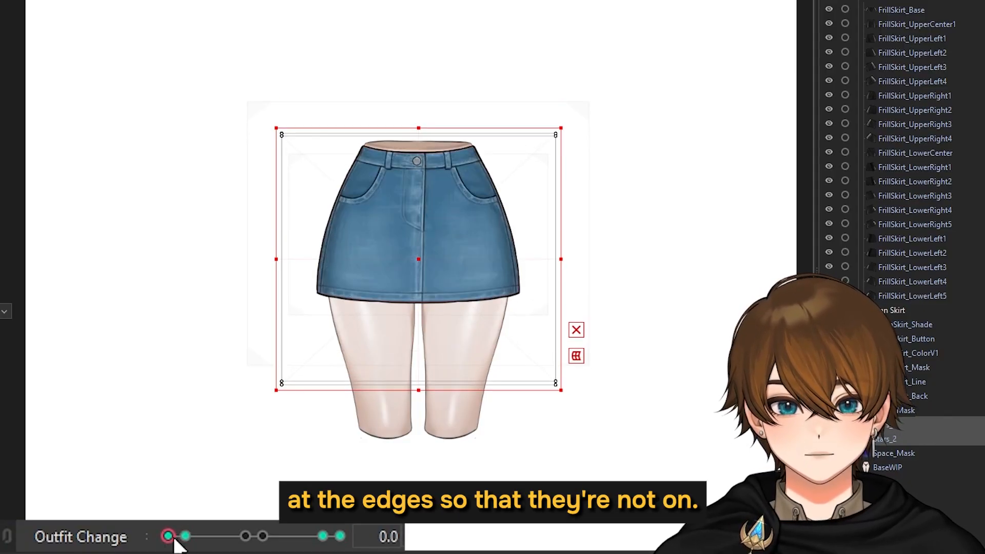
{"action": "left_click", "coordinate": [13, 219]}
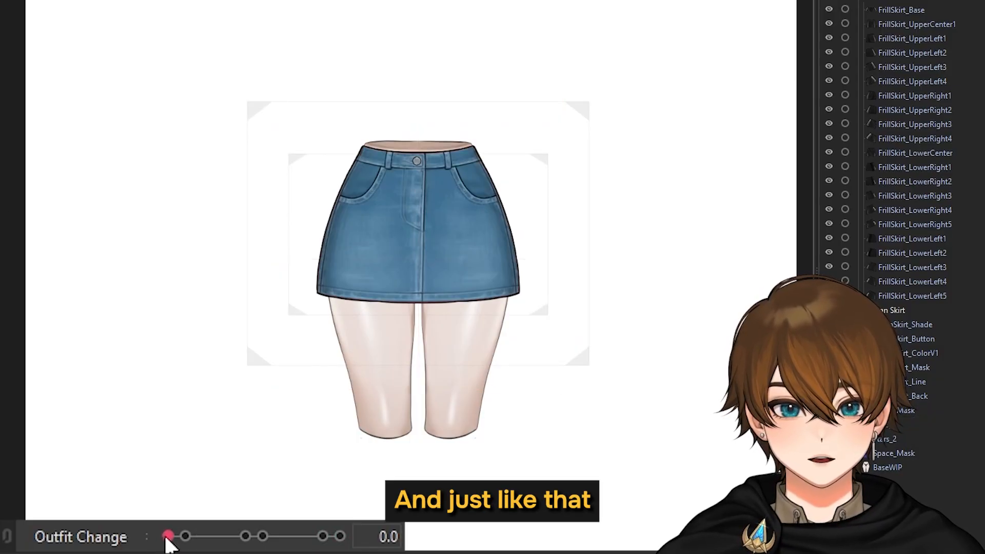
{"action": "left_click_drag", "start_coordinate": [166, 537], "coordinate": [144, 541]}
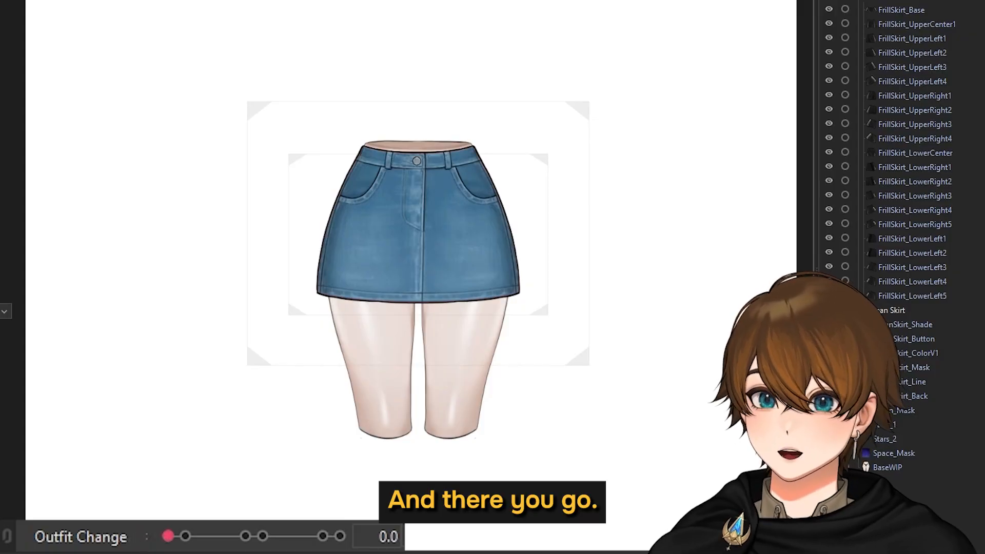